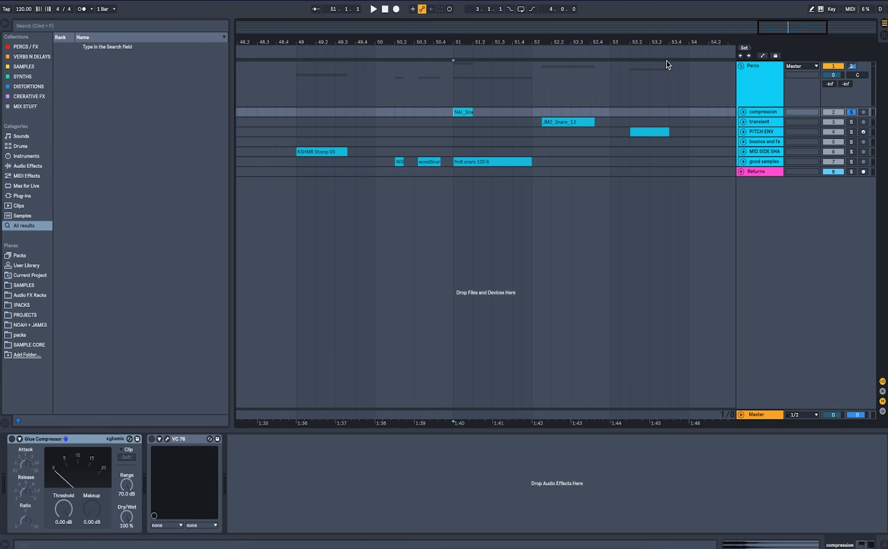
Expand the compression track and play back its snare clip.
key("plus")
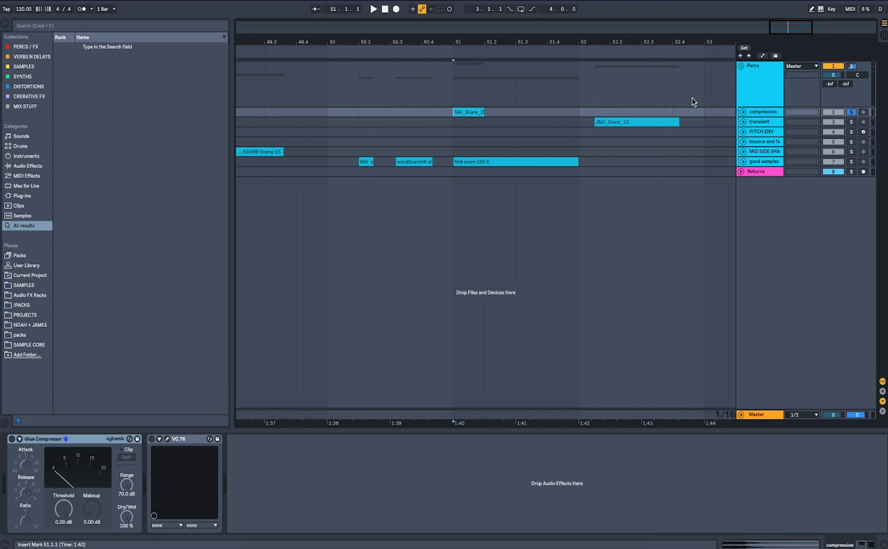
left_click(742, 112)
key("space")
key("space")
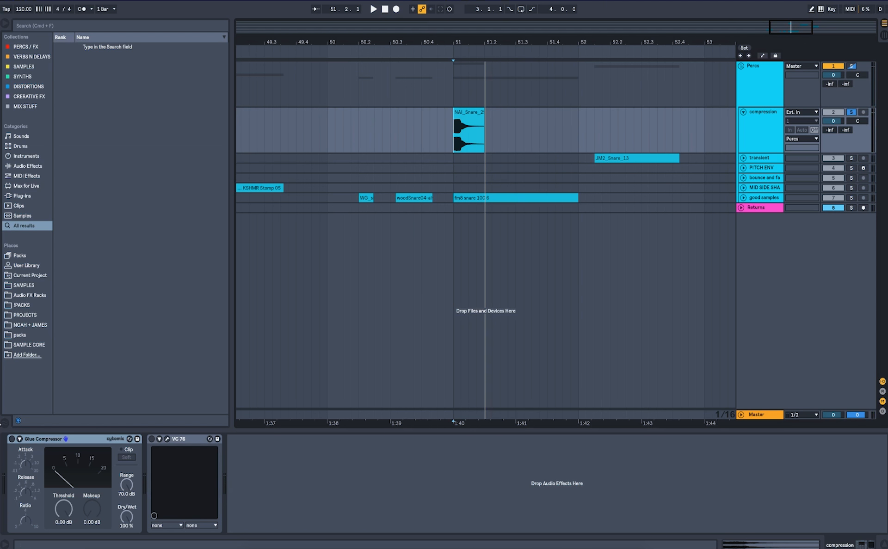
Enable the Glue Compressor and lower its threshold to -30.2 dB.
left_click(12, 439)
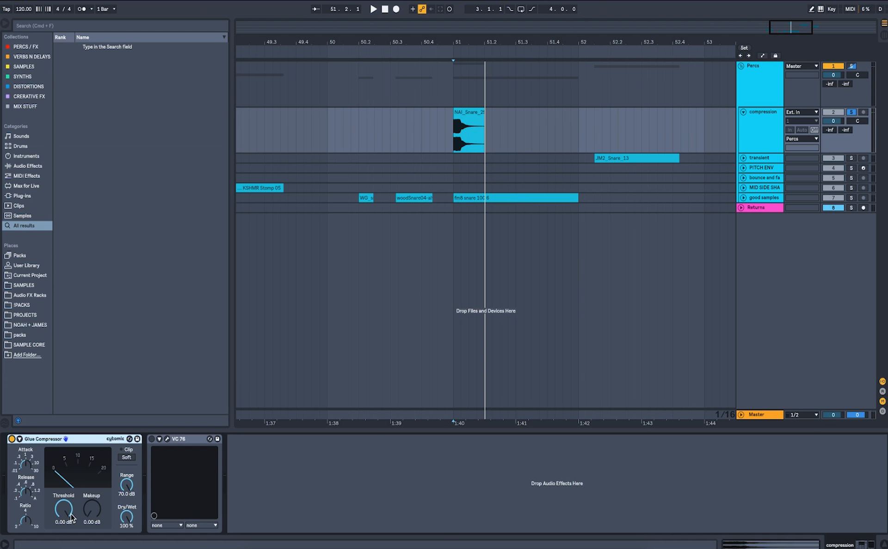
left_click_drag(67, 512, 68, 539)
key("space")
key("space")
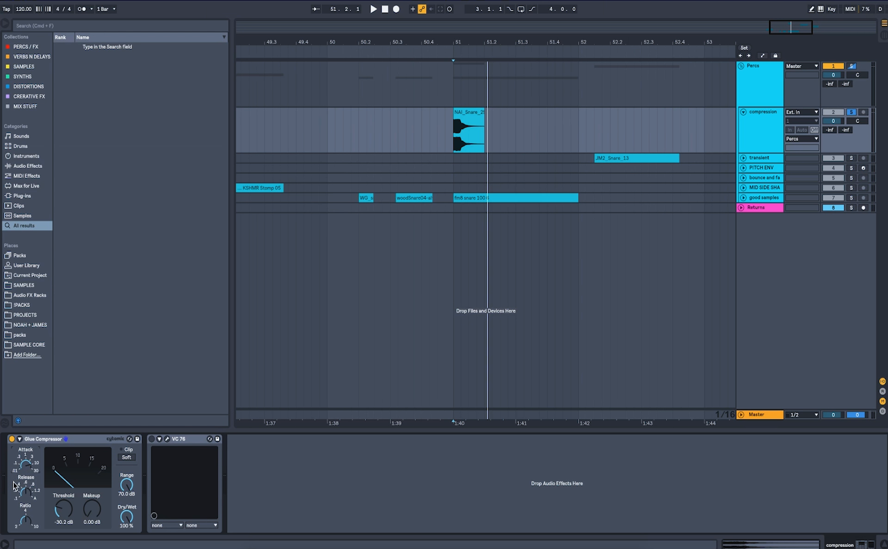
Fine-tune the Glue Compressor threshold to -29.8 dB while auditioning the snare.
key("space")
key("space")
key("space")
key("space")
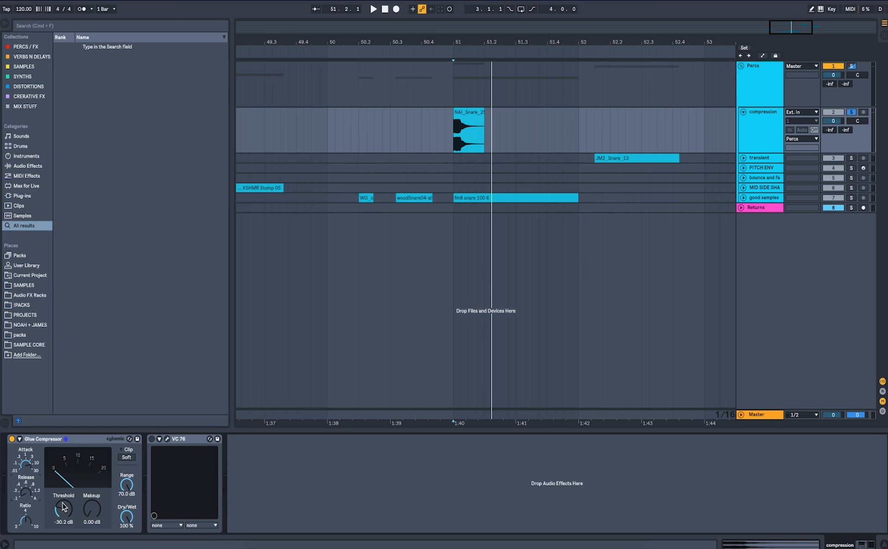
left_click_drag(62, 504, 62, 503)
key("space")
Raise the Glue Compressor's makeup gain to 6.19 dB and audition the snare.
key("space")
key("space")
key("space")
key("space")
key("space")
key("space")
left_click_drag(100, 513, 126, 541)
key("space")
key("space")
key("space")
key("space")
key("space")
key("space")
Set the Glue Compressor's Dry/Wet to 0% to audition the uncompressed snare.
key("space")
key("space")
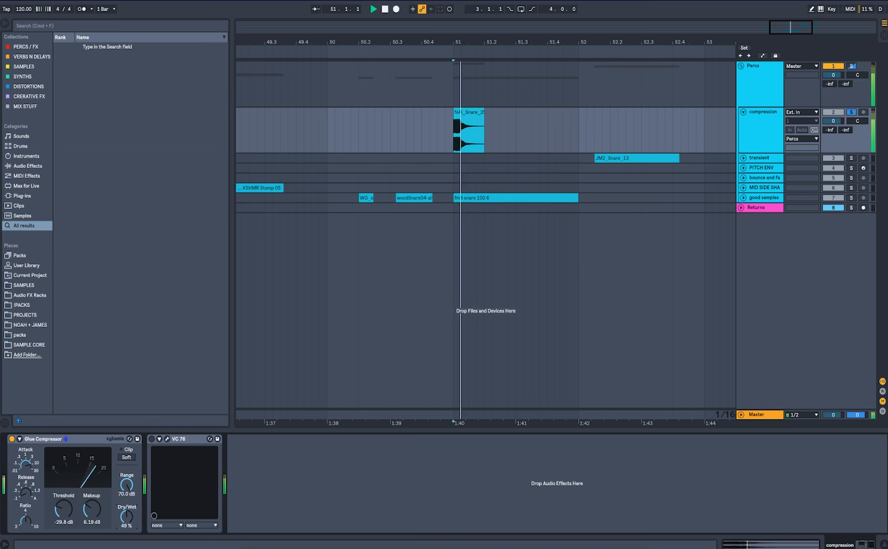
key("space")
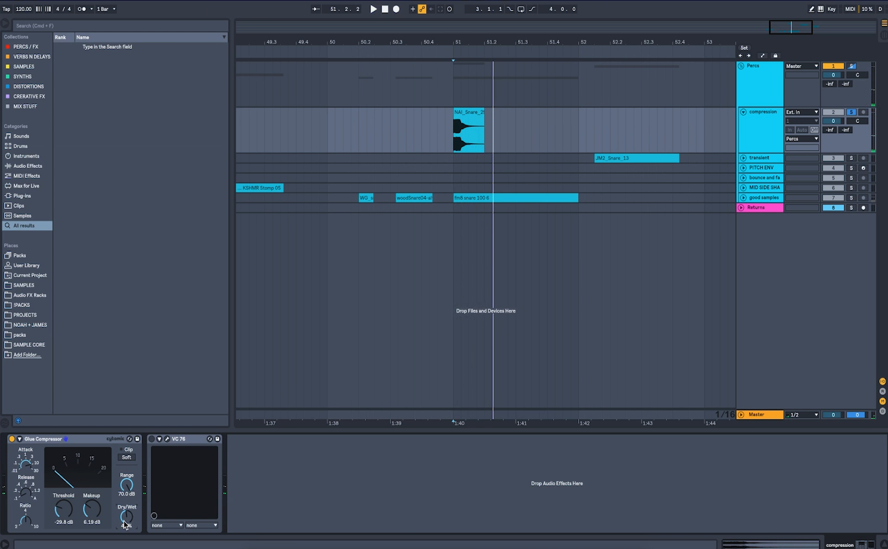
left_click_drag(125, 521, 125, 545)
key("space")
key("space")
key("space")
key("space")
key("space")
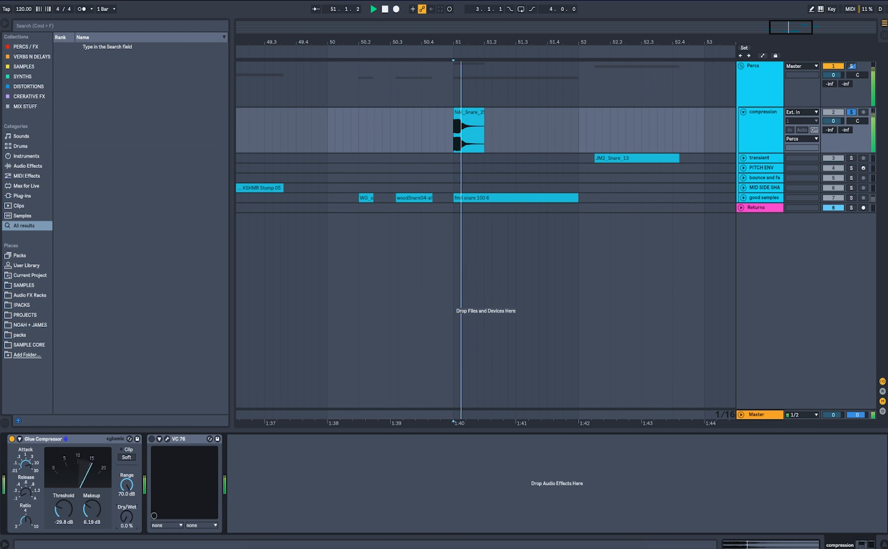
Set the Glue Compressor's Dry/Wet to 54% while auditioning the snare.
key("space")
left_click_drag(124, 521, 124, 468)
key("space")
key("space")
key("space")
key("space")
key("space")
key("space")
key("space")
key("space")
key("space")
key("space")
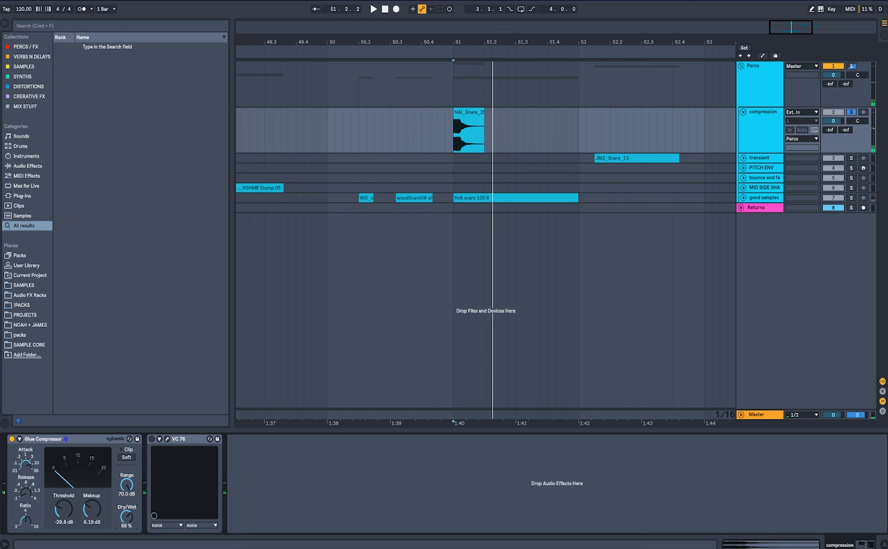
key("space")
left_click_drag(125, 469, 125, 477)
key("space")
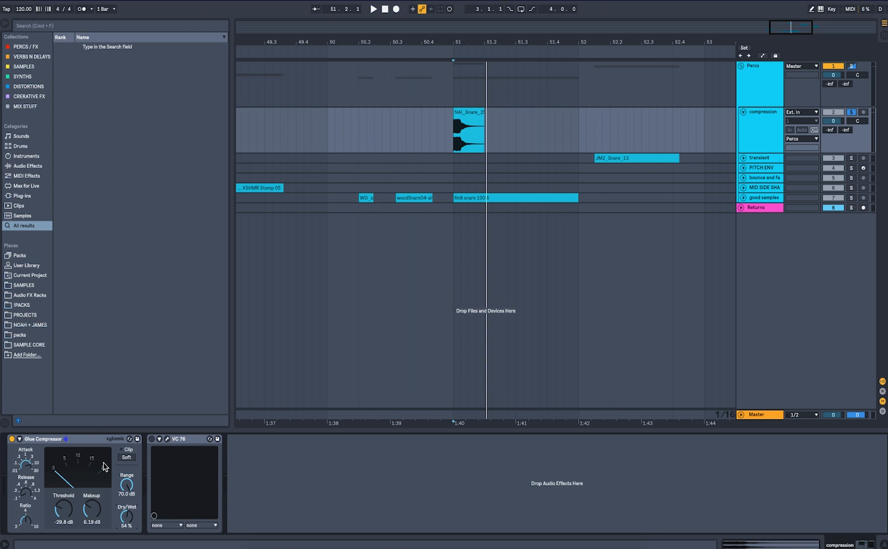
Bypass the Glue Compressor, enable VC 76 instead and open its plugin window.
left_click(12, 439)
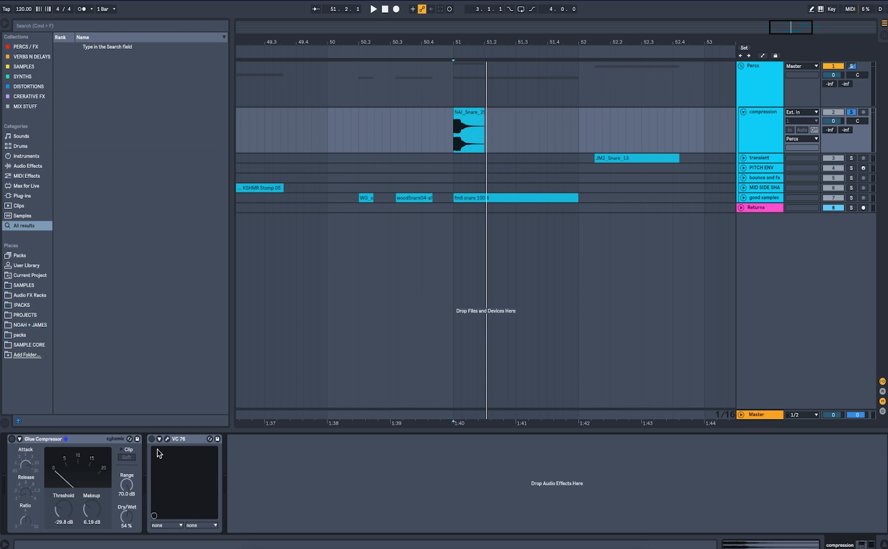
left_click(151, 439)
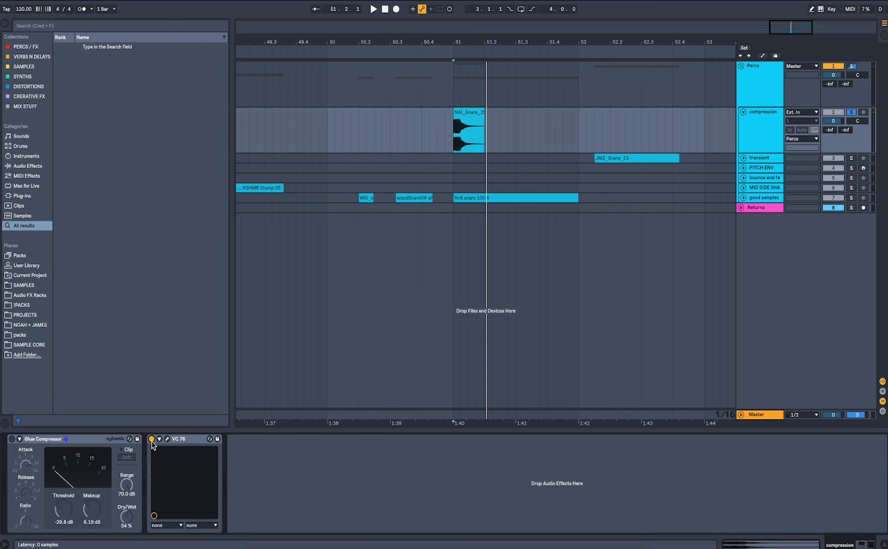
left_click(167, 440)
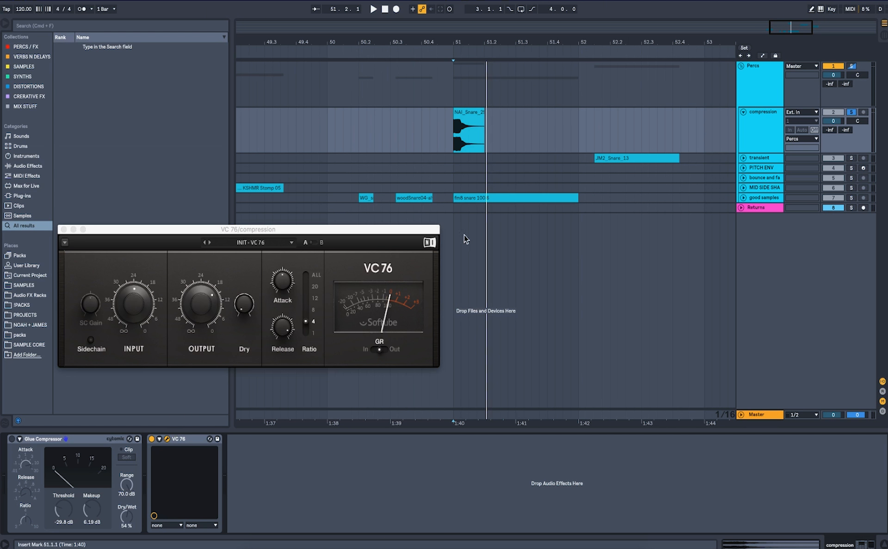
Turn VC 76's Dry knob fully down and set its ratio to All, then audition.
left_click_drag(243, 303, 242, 304)
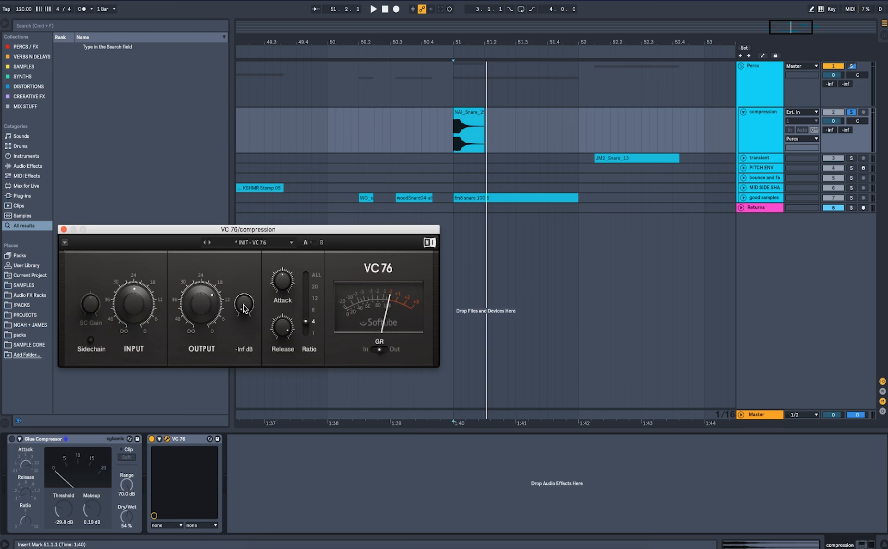
left_click_drag(306, 321, 278, 321)
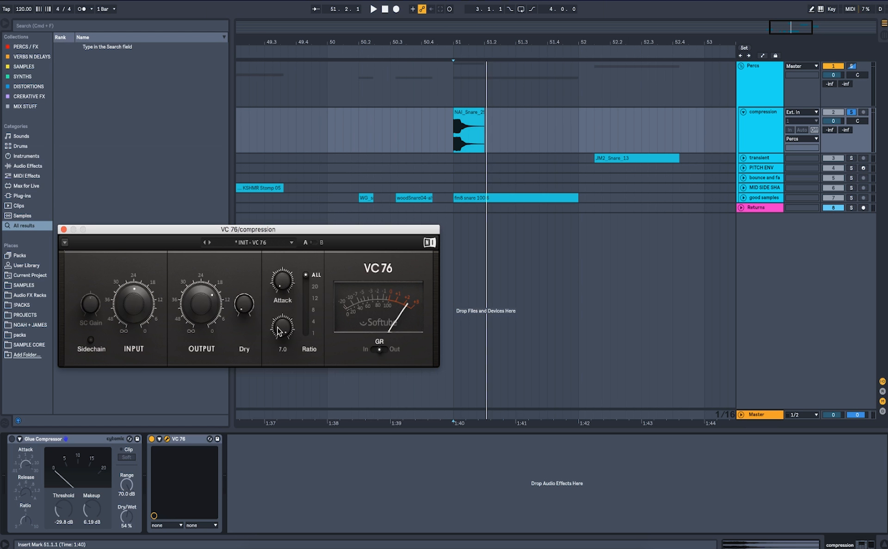
key("space")
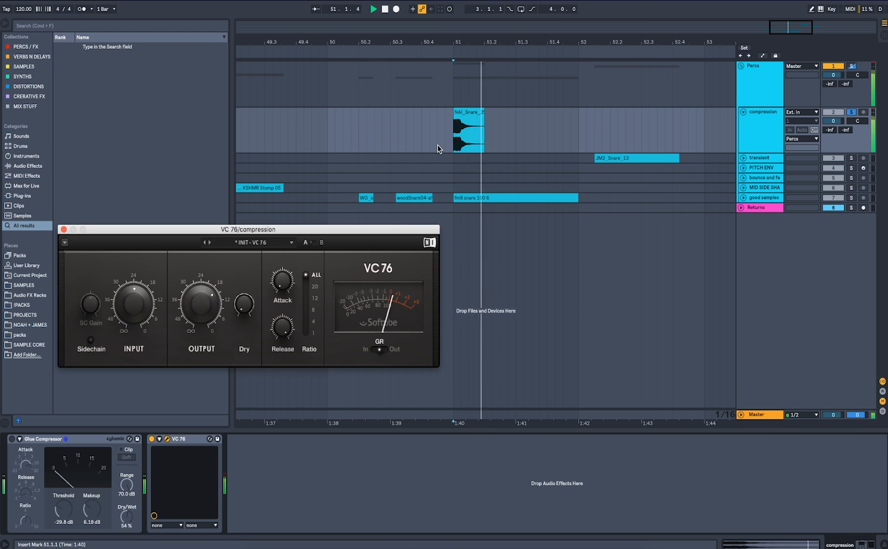
key("space")
Raise VC 76's Dry level to -16.2 dB while auditioning the snare.
key("space")
Audition the snare repeatedly through the VC 76 settings.
key("space")
key("space")
left_click_drag(245, 309, 243, 306)
key("space")
key("space")
key("space")
key("space")
key("space")
key("space")
key("space")
key("space")
key("space")
key("space")
key("space")
left_click_drag(244, 308, 244, 308)
key("space")
key("space")
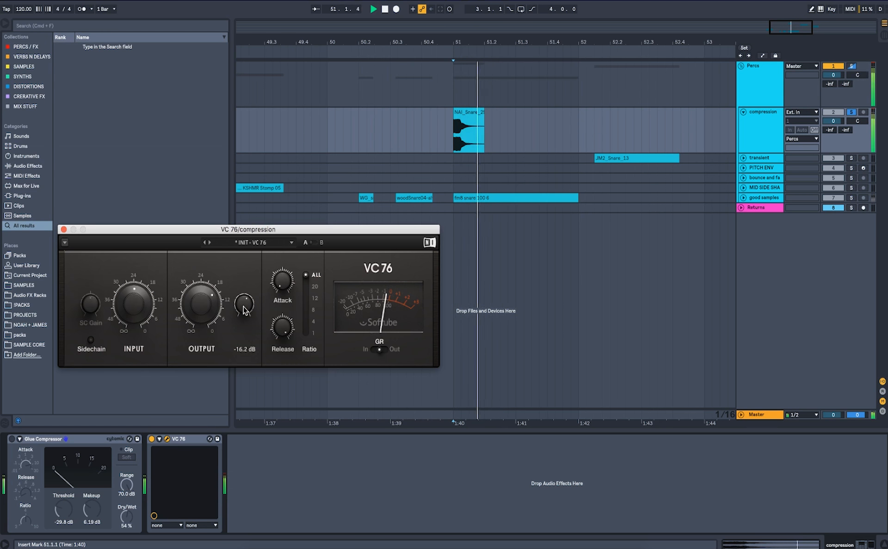
key("space")
key("space")
key("space")
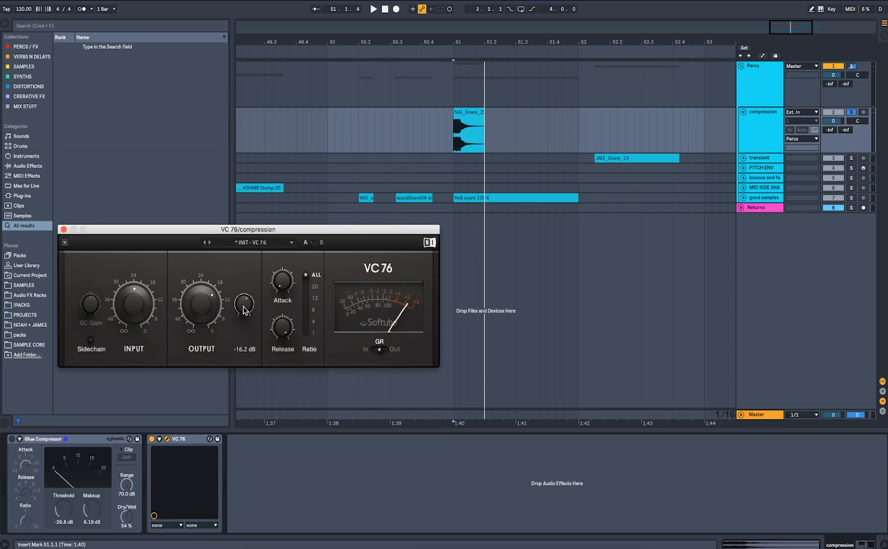
key("space")
key("space")
key("space")
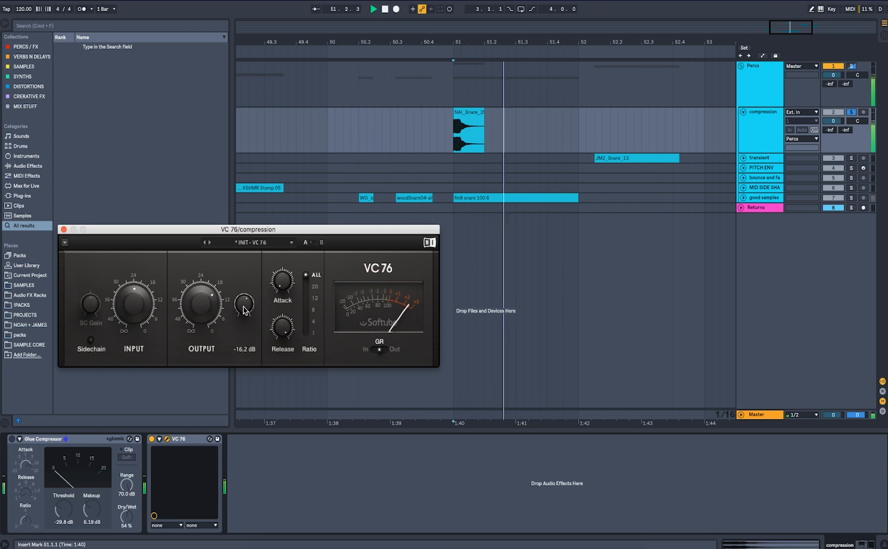
Set VC 76's attack to 1.1 and audition the snare.
left_click(463, 114)
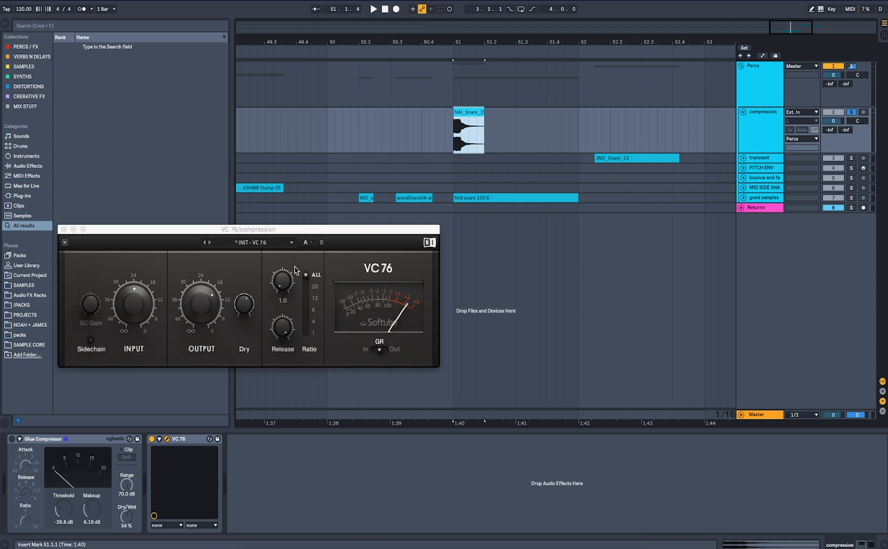
left_click(282, 281)
key("space")
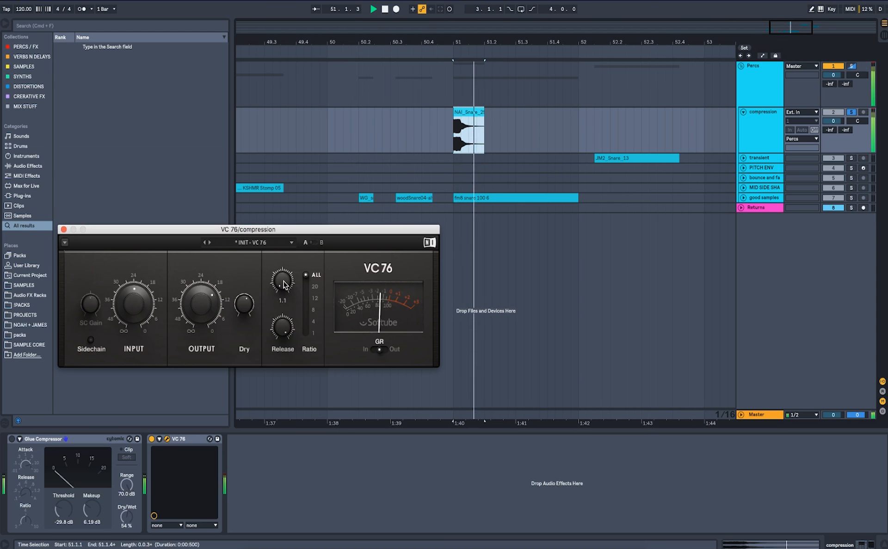
mouse_move(284, 290)
key("space")
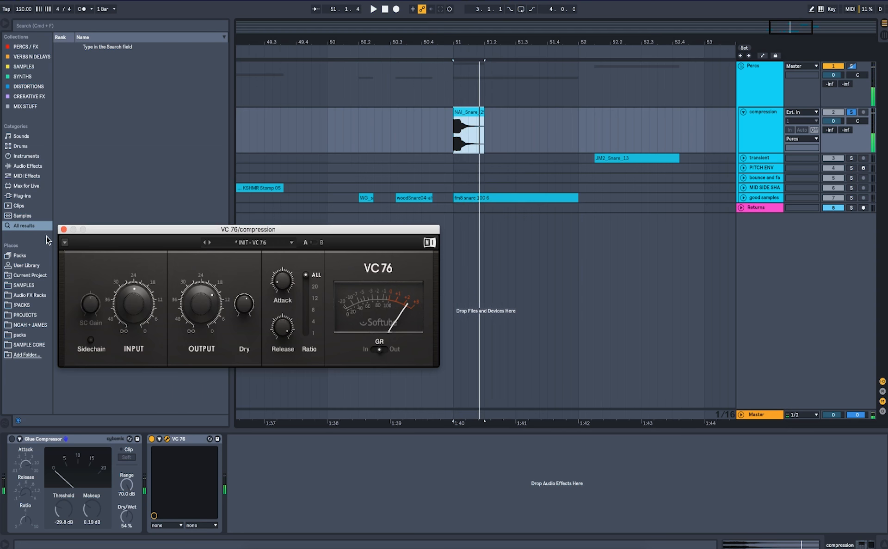
Close and bypass VC 76, then load the OTT preset by searching the browser for ott.
left_click(64, 229)
left_click(151, 440)
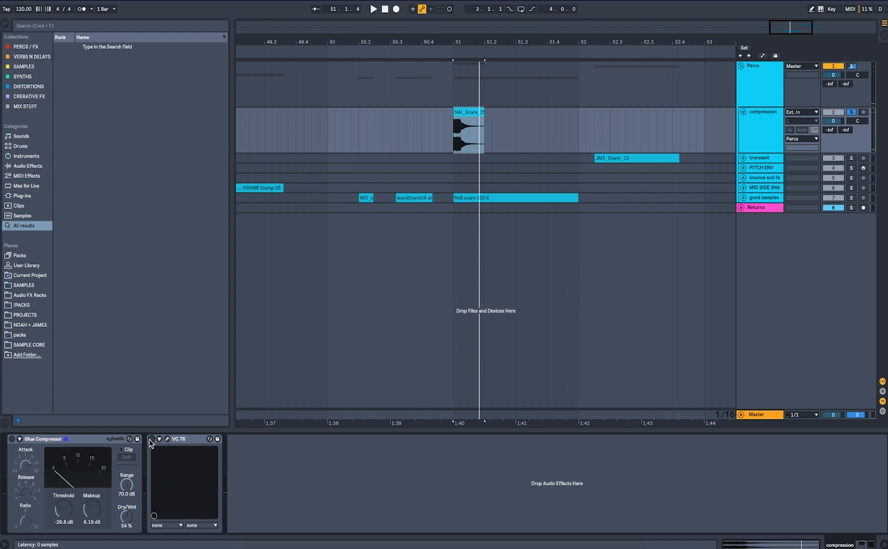
key("super+f")
type("ott")
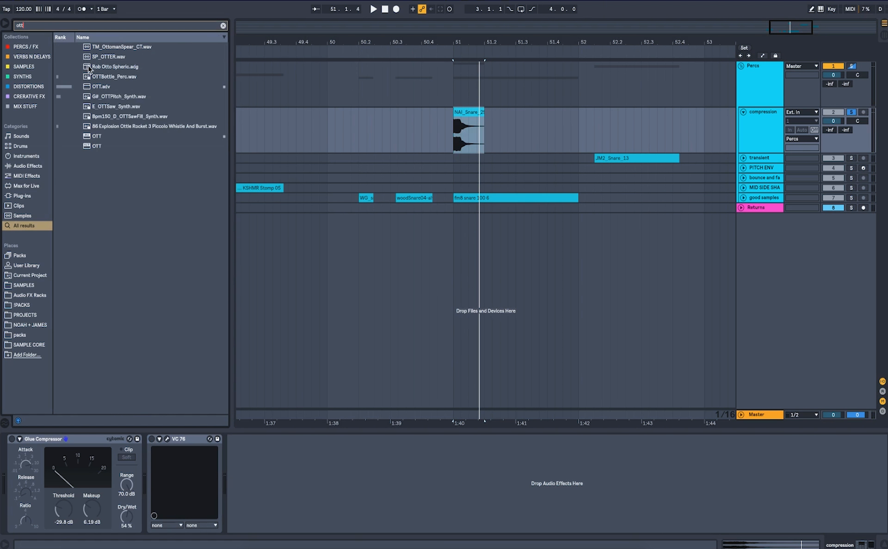
double_click(99, 88)
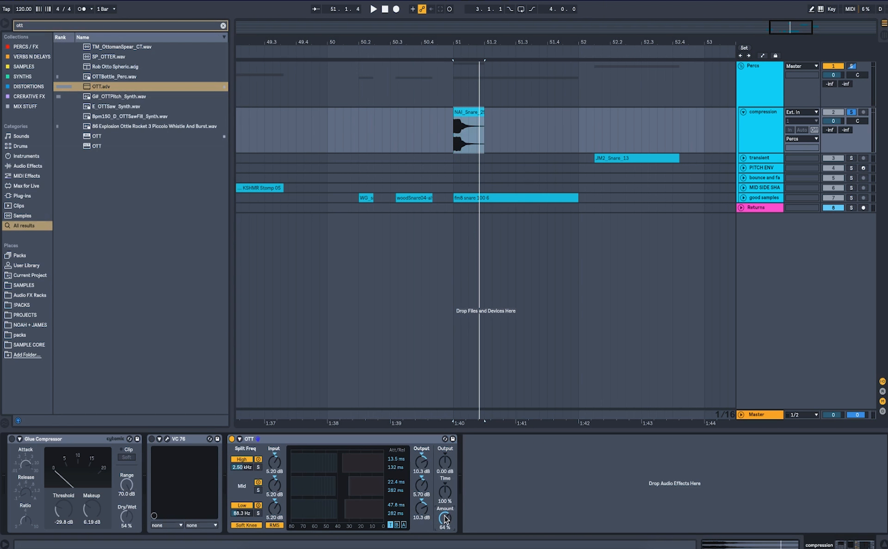
Set OTT's Time to 1000% and detection to Peak, compare it on and off, then bypass it.
left_click_drag(444, 492, 445, 462)
left_click(268, 526)
left_click(231, 440)
left_click(232, 440)
left_click(445, 463)
left_click_drag(445, 462, 445, 461)
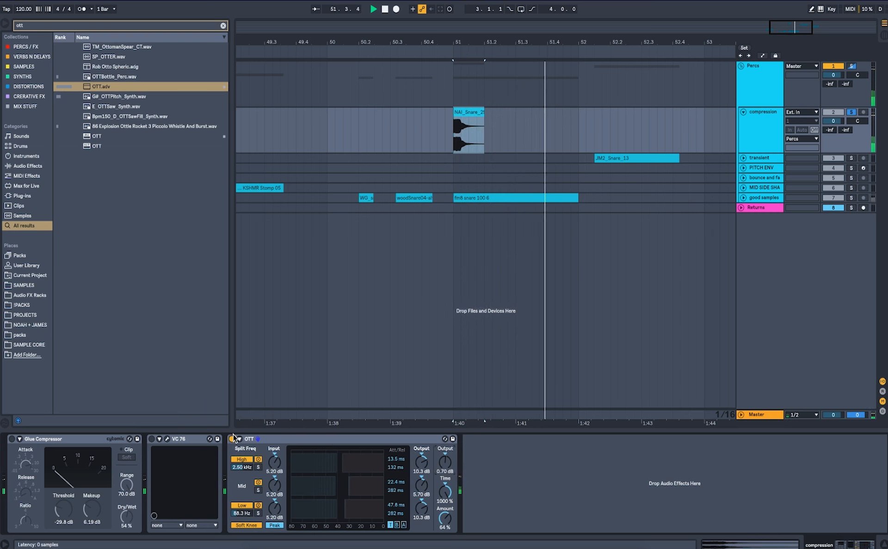
left_click(232, 439)
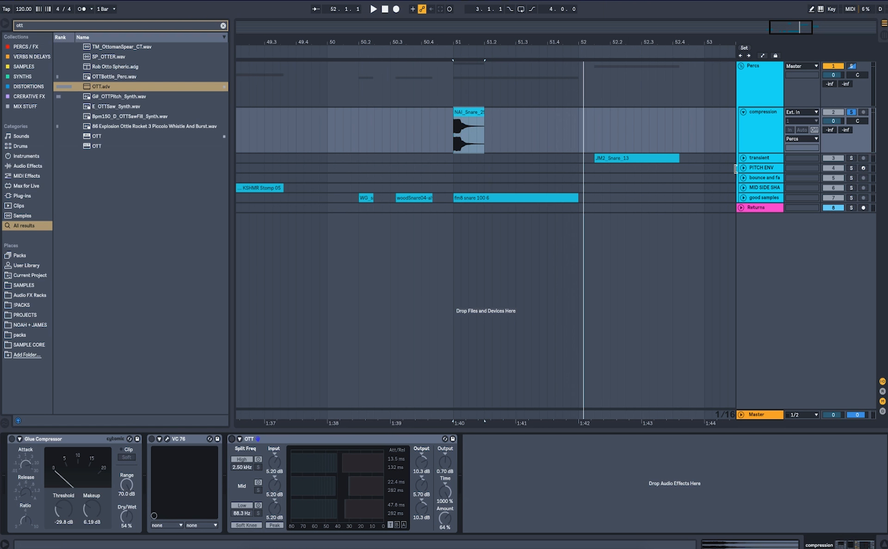
Expand the transient track and solo it.
left_click(743, 158)
left_click(616, 173)
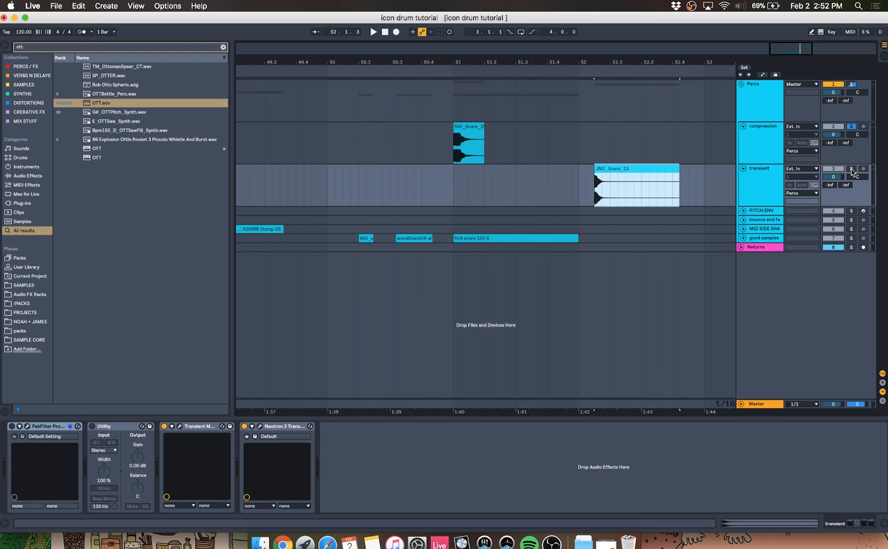
left_click(852, 170)
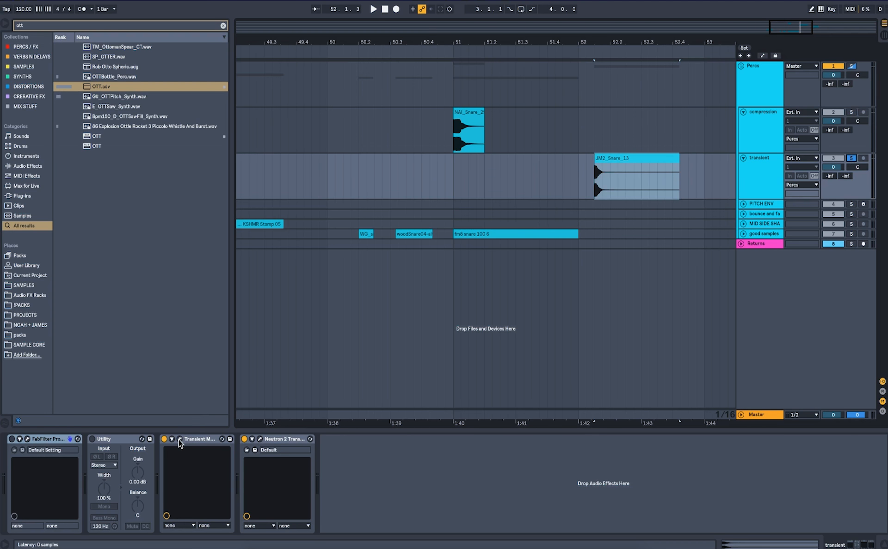
Open the Transient Master plugin window and move it over the arrangement.
left_click(179, 440)
left_click_drag(276, 232, 417, 187)
key("space")
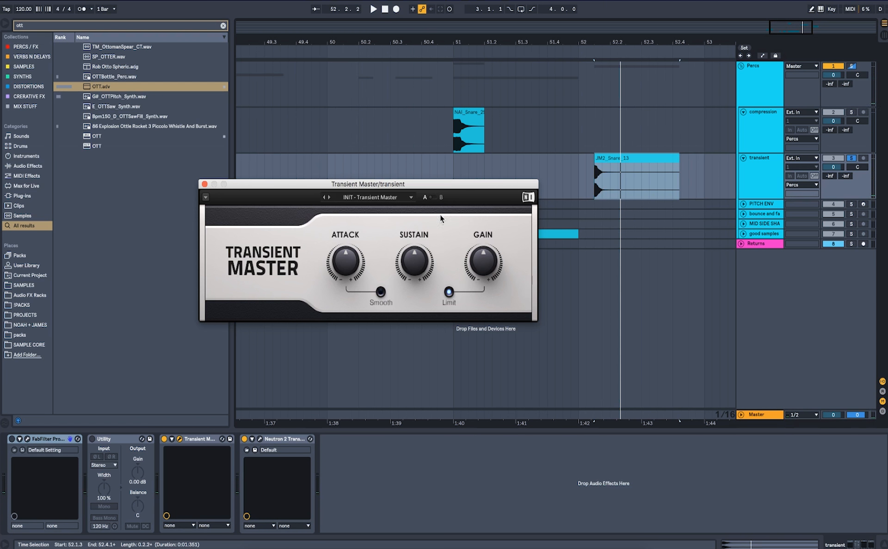
Lower Transient Master's Sustain to -93.0%.
mouse_move(411, 262)
scroll(411, 261, "down", 20)
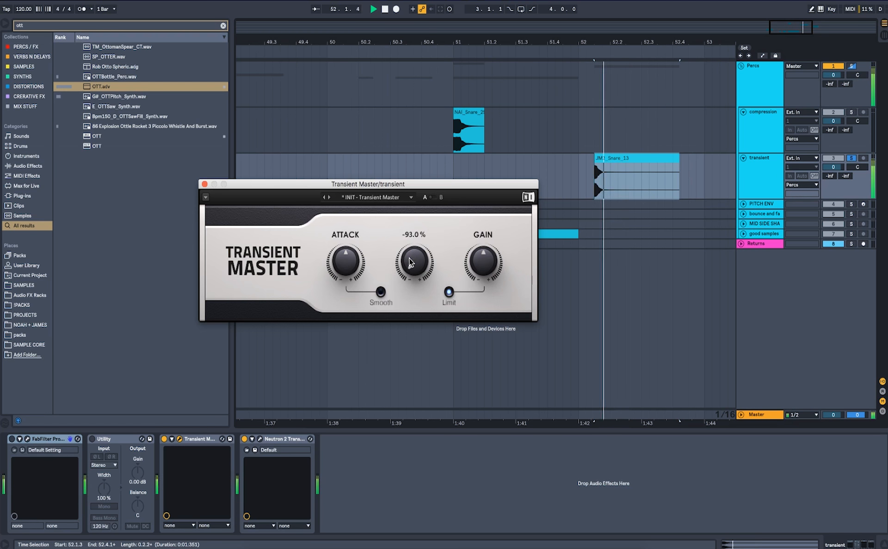
scroll(411, 262, "down", 2)
Raise Transient Master's Attack to 80.0% and audition the snare.
mouse_move(353, 265)
scroll(354, 264, "up", 10)
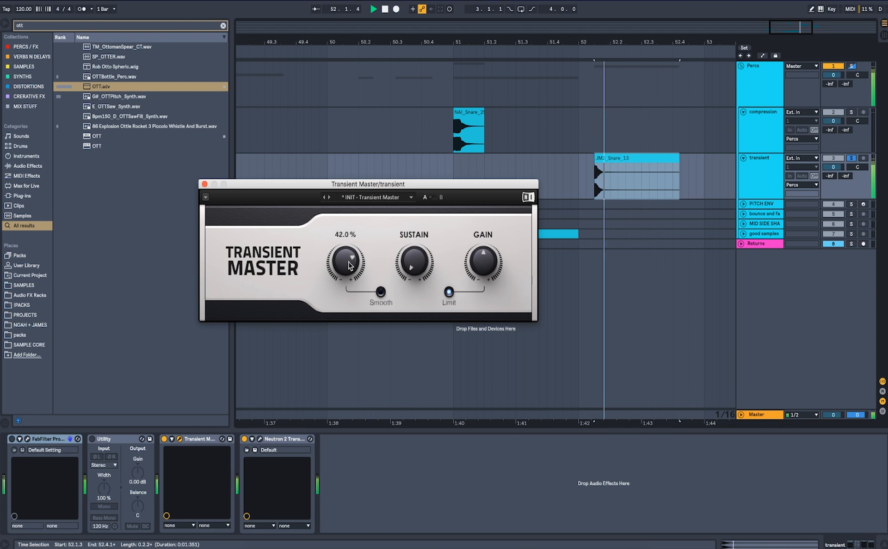
scroll(350, 266, "up", 3)
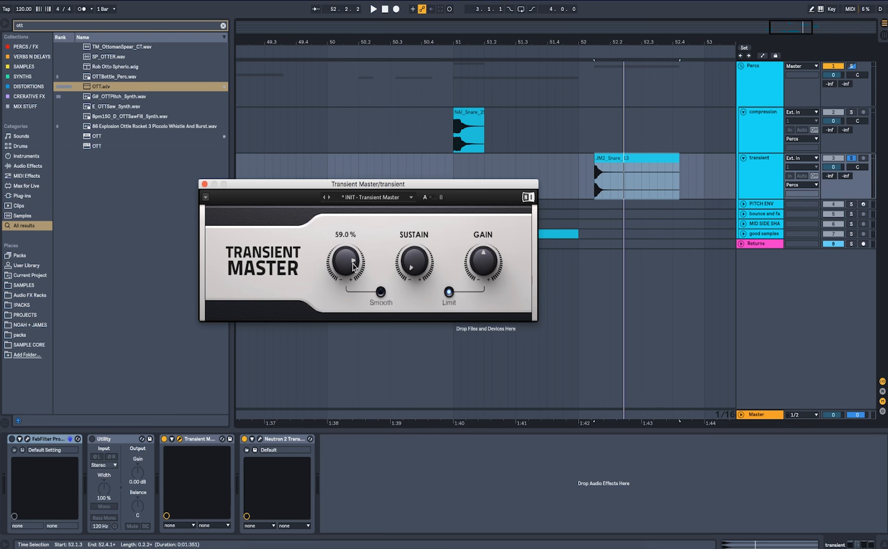
left_click_drag(352, 263, 352, 252)
key("space")
key("space")
key("space")
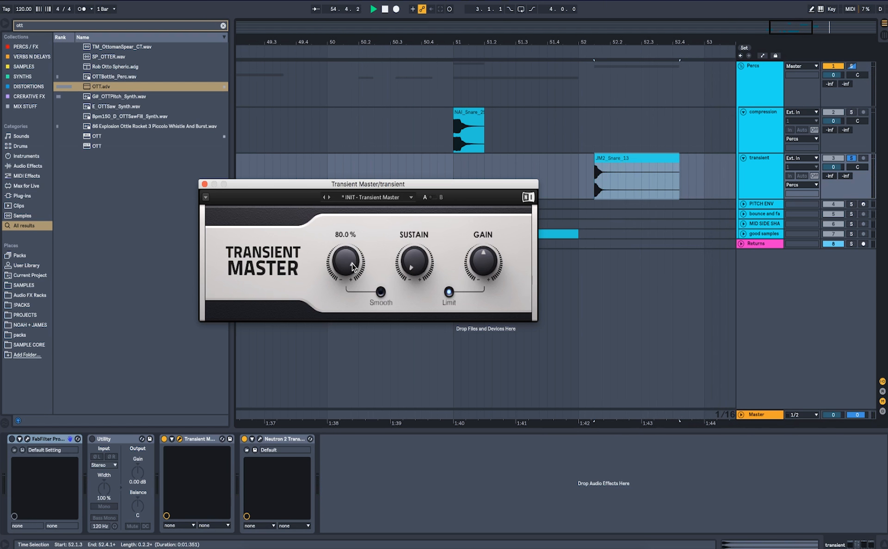
Audition the transient track's snare from the start of its clip.
key("space")
left_click(612, 160)
key("space")
key("space")
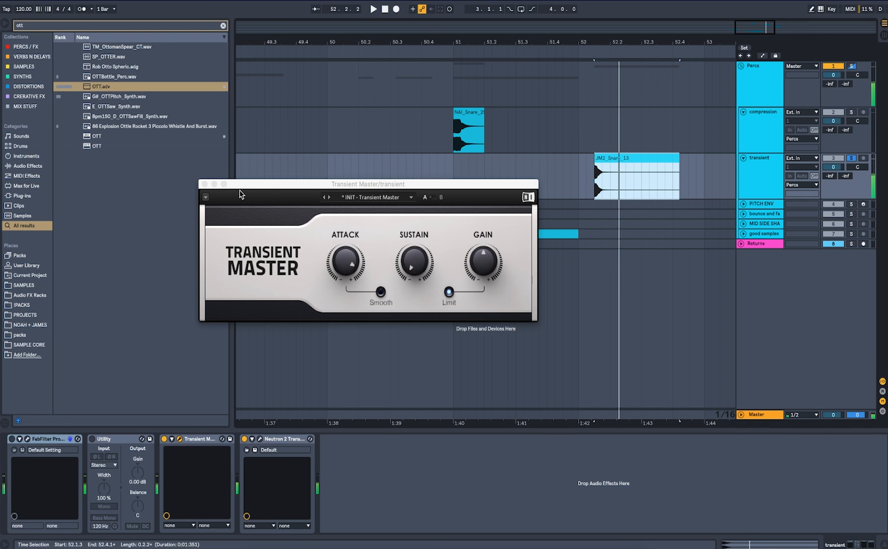
Close the Transient Master window and bypass the Transient Master device.
left_click(204, 184)
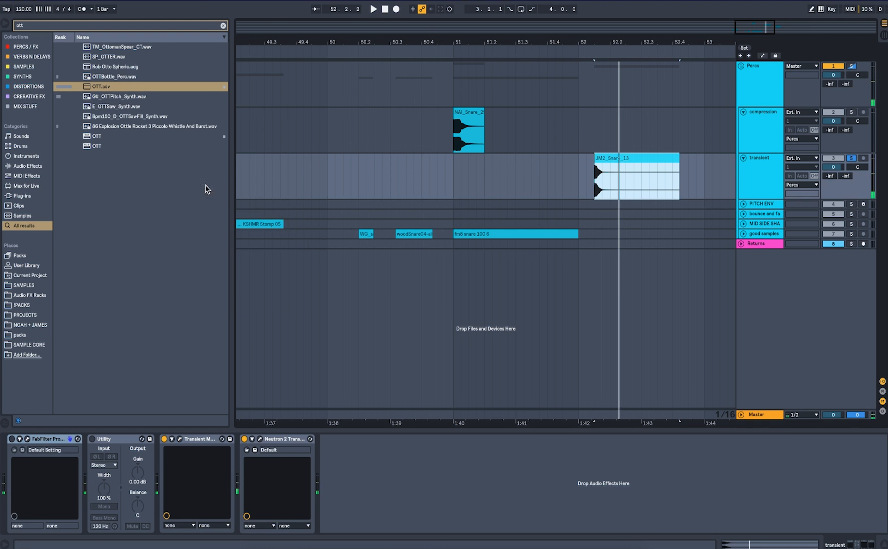
left_click(164, 439)
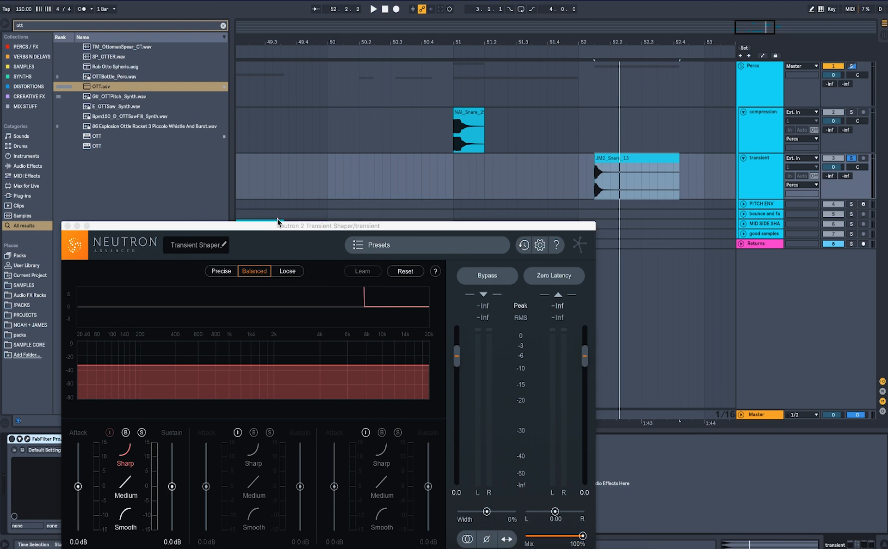
Enable the mid and high bands of Neutron 2 Transient Shaper and start playback.
left_click_drag(277, 221, 392, 83)
left_click(351, 292)
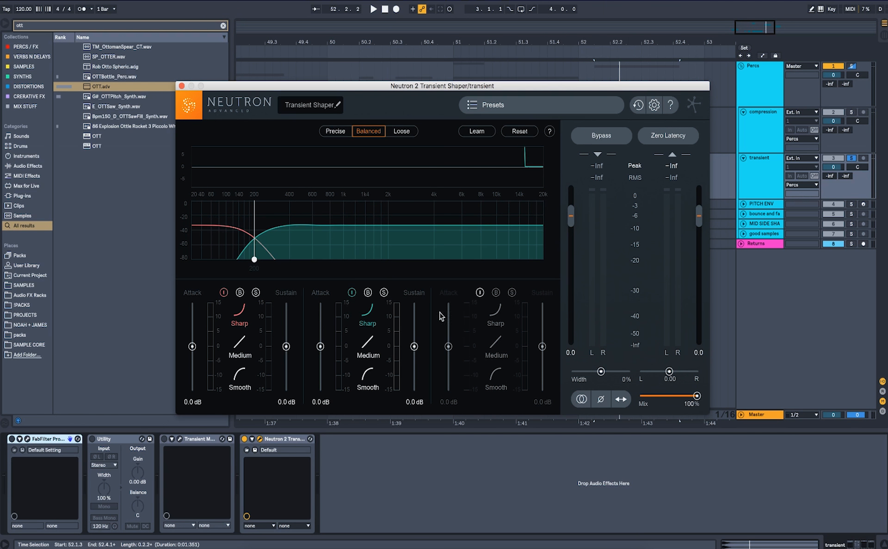
left_click(479, 293)
key("space")
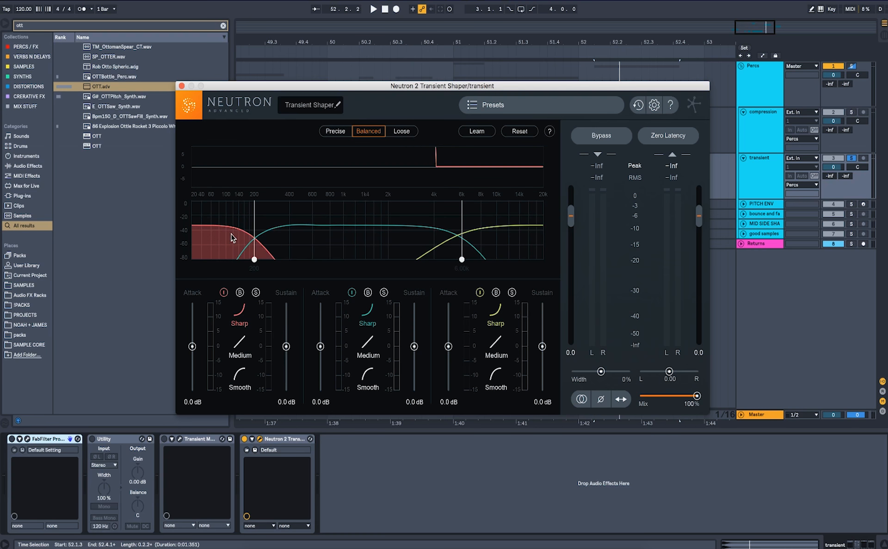
Solo Neutron's low band, move its crossover to about 400 Hz, and set attack 9.8 dB and sustain -4.9 dB.
left_click(256, 292)
key("space")
left_click_drag(254, 231, 301, 238)
key("space")
left_click_drag(286, 346, 286, 360)
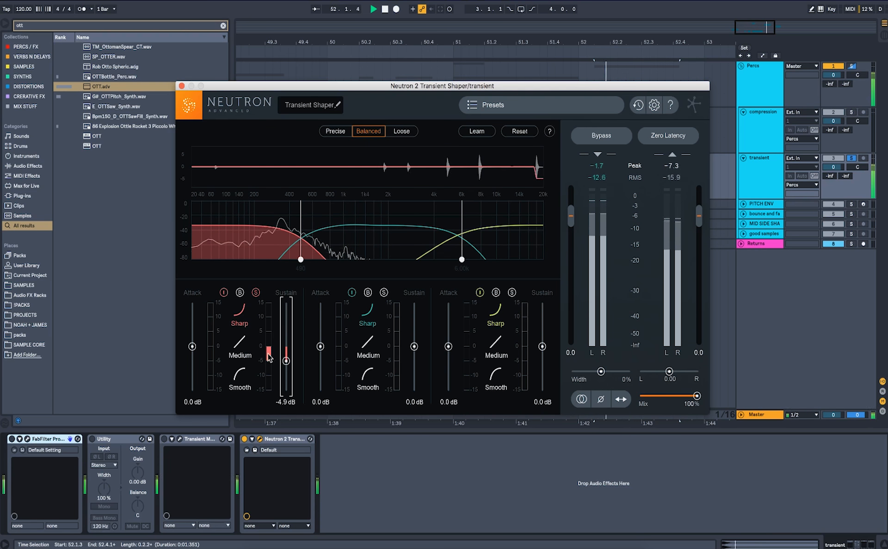
left_click_drag(192, 346, 192, 319)
key("space")
key("space")
Switch the low band's shape to Medium and lower its sustain to -9.2 dB during playback.
left_click(239, 377)
left_click(239, 348)
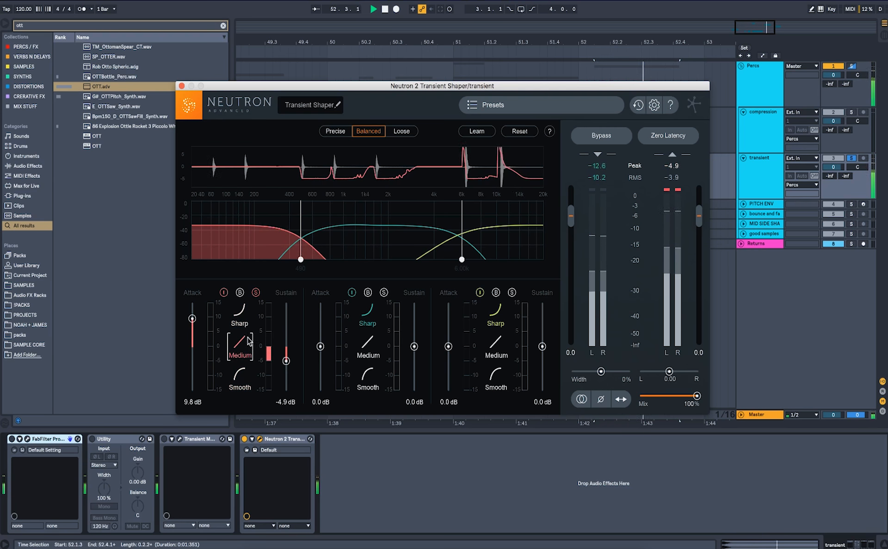
left_click_drag(289, 357, 287, 372)
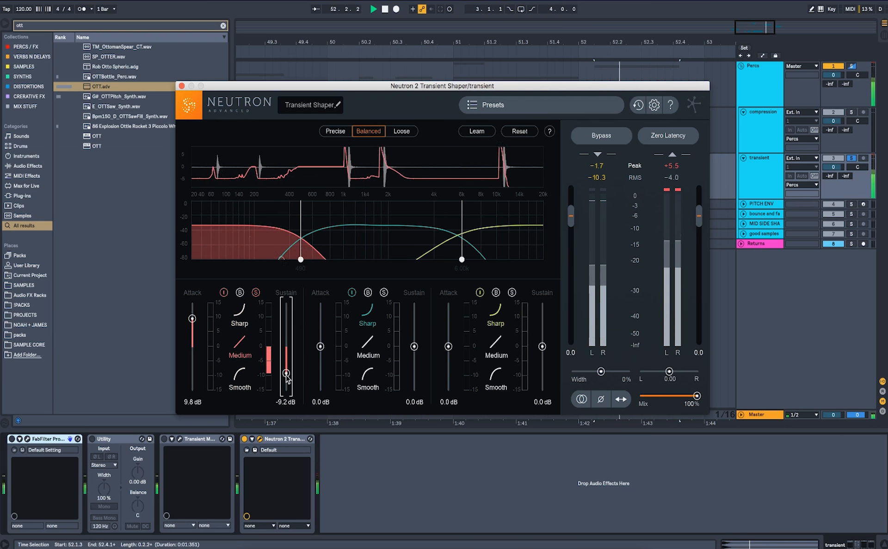
Move the solo to the mid band and set its attack to 6.1 dB and sustain to -6.7 dB.
left_click(256, 292)
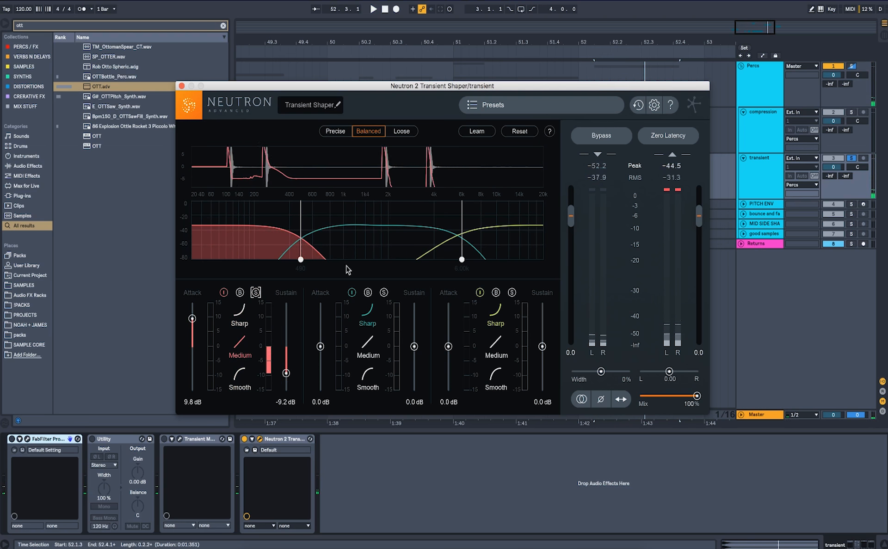
left_click_drag(320, 347, 320, 329)
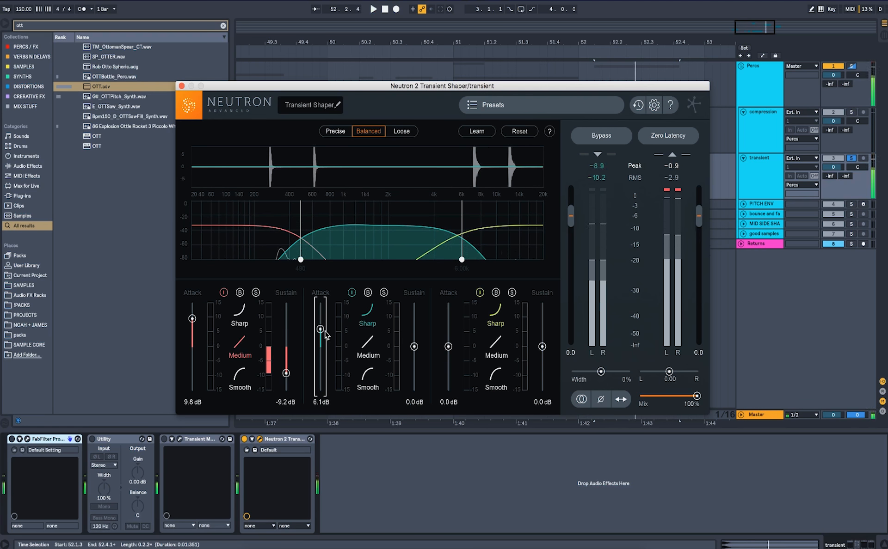
left_click(413, 347)
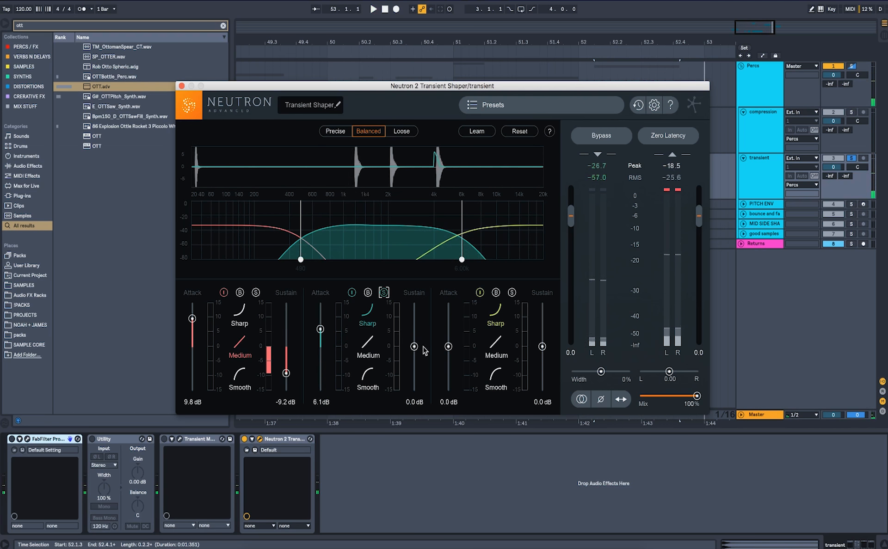
left_click_drag(415, 350, 414, 366)
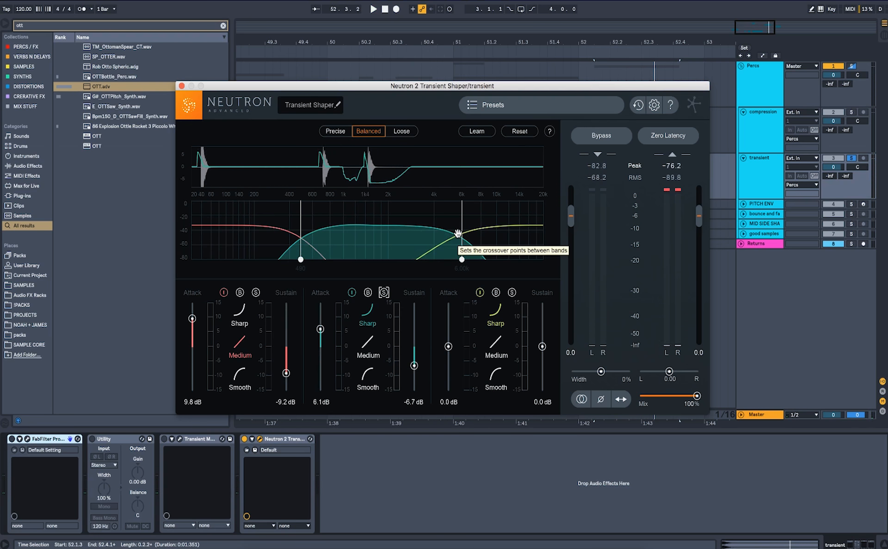
Raise the high band's attack to 8.6 dB and switch detection mode to Precise, auditioning the result.
left_click_drag(448, 346, 447, 323)
key("space")
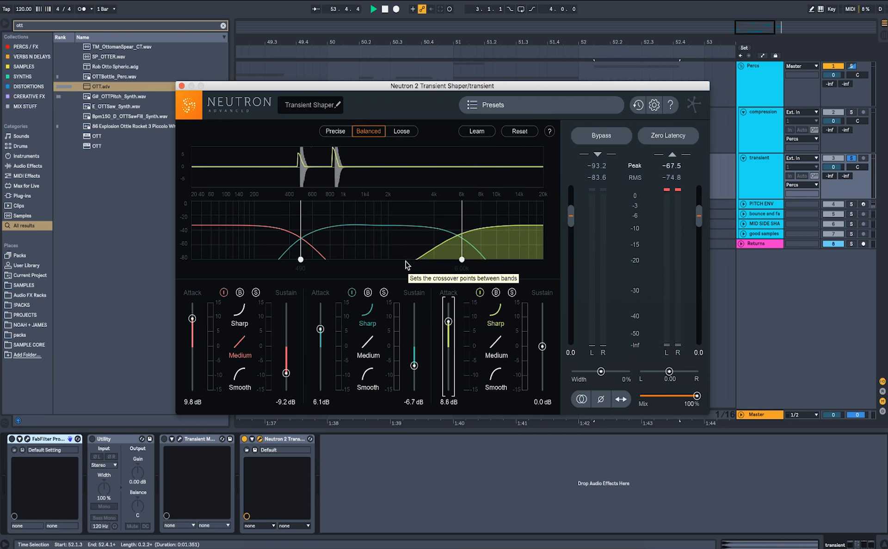
left_click(335, 132)
key("space")
key("space")
key("space")
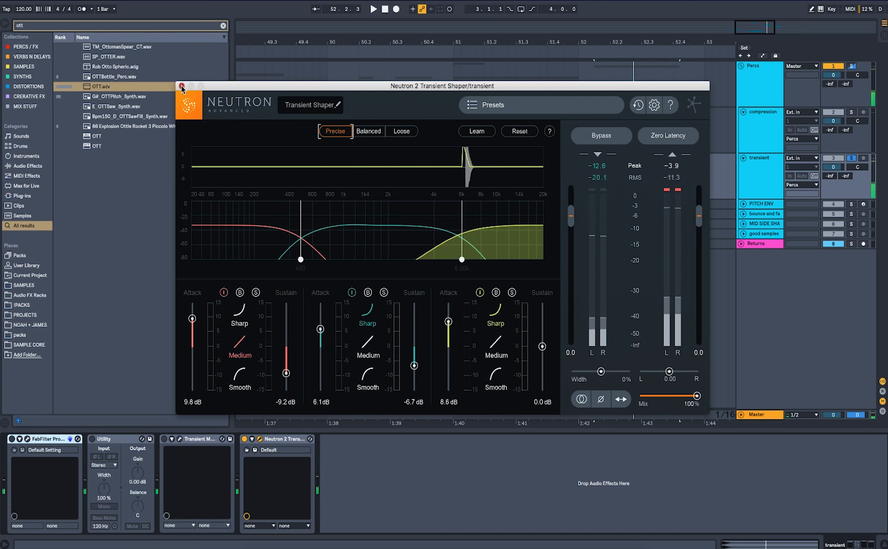
Close and bypass Neutron 2 Transient Shaper, then briefly reopen and close the Transient Master window.
left_click(182, 86)
left_click(245, 439)
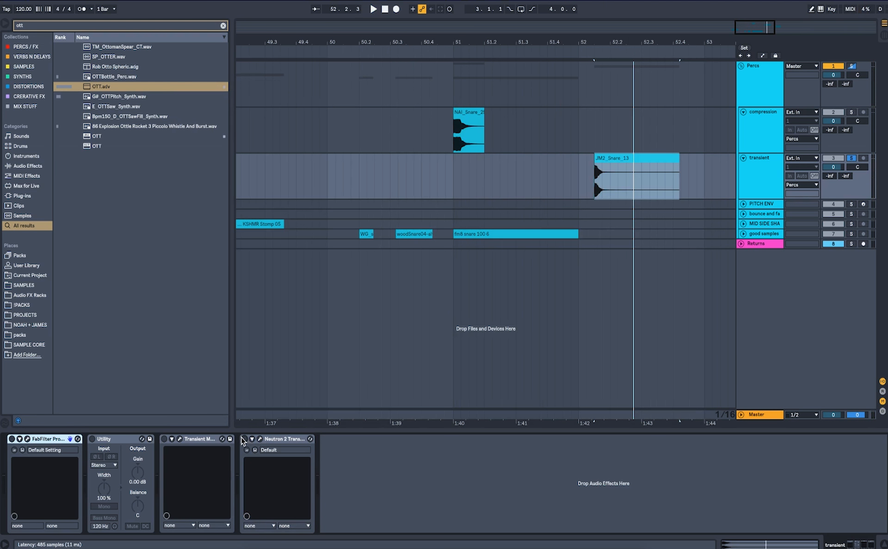
left_click(179, 440)
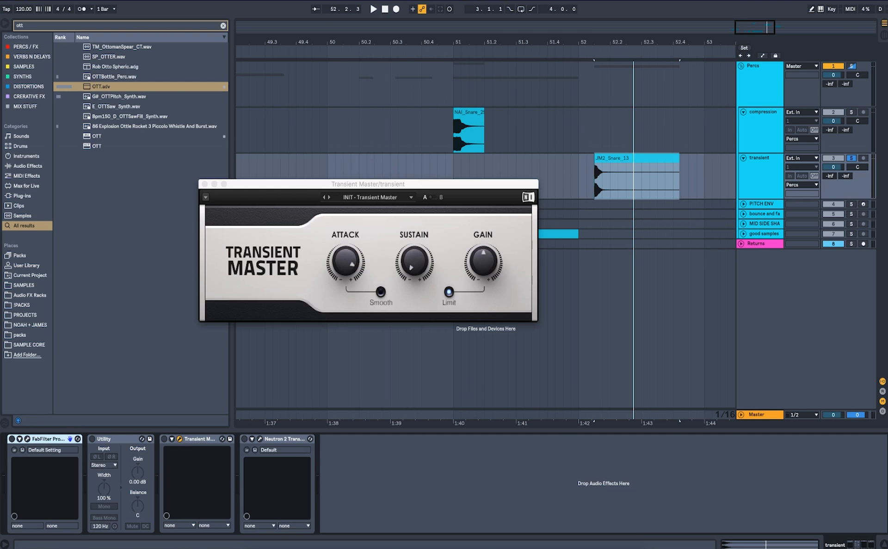
left_click(204, 184)
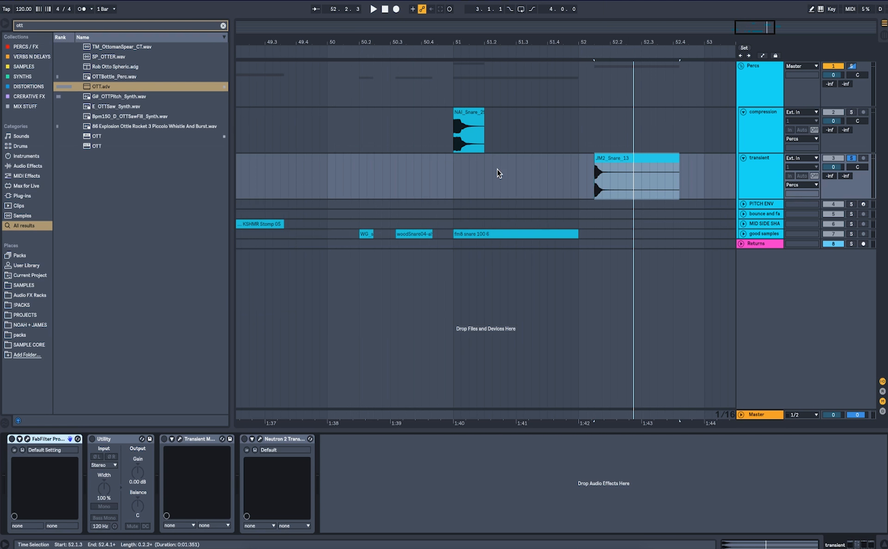
Select the PITCH ENV track's BOOMIN KICK 1 sampler and enable its Pitch Envelope.
left_click(851, 158)
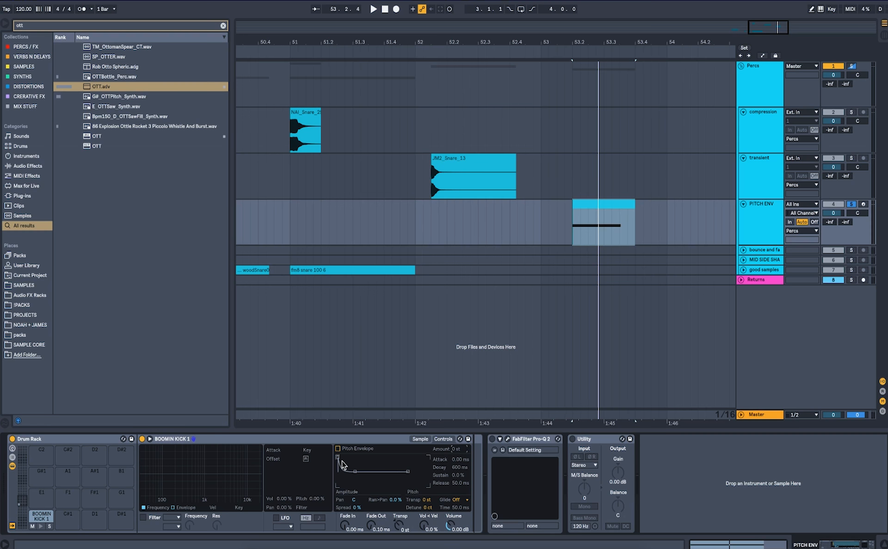
left_click(418, 439)
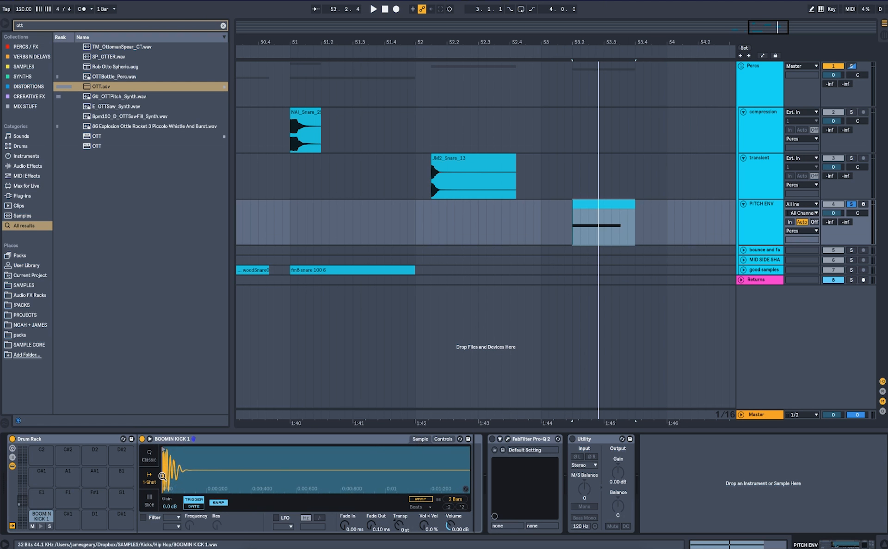
left_click(443, 439)
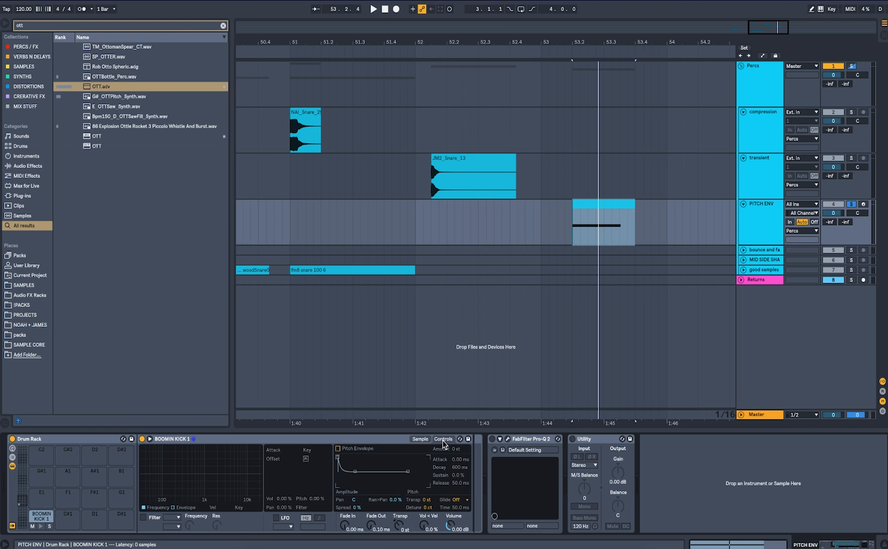
left_click(338, 449)
Set the pitch envelope Amount to +9 st with a short decay while auditioning the kick.
key("space")
mouse_move(457, 450)
left_mouse_down()
mouse_move(458, 440)
mouse_move(456, 481)
left_mouse_up()
key("space")
key("space")
key("space")
key("space")
key("space")
key("space")
key("space")
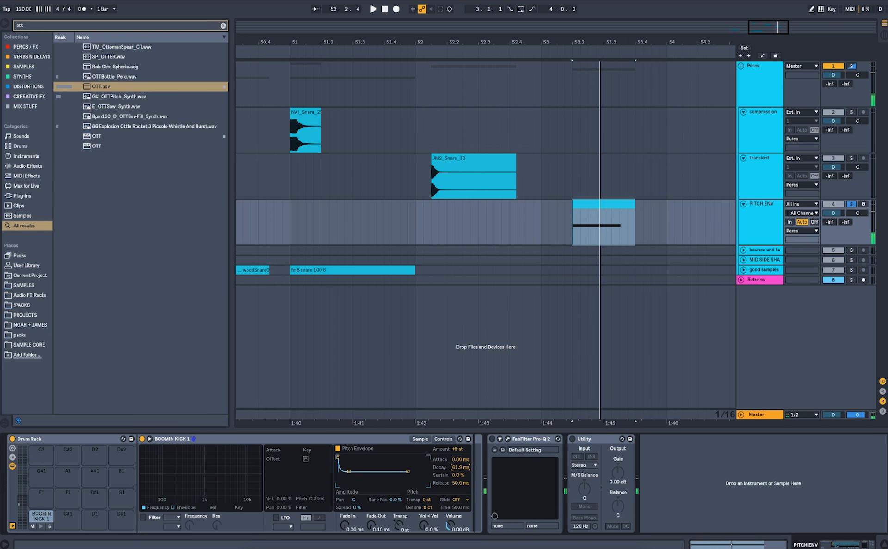
Set the pitch envelope Decay to 73.5 ms and audition the kick.
key("space")
key("space")
left_click_drag(456, 481, 456, 479)
key("space")
key("space")
key("space")
key("space")
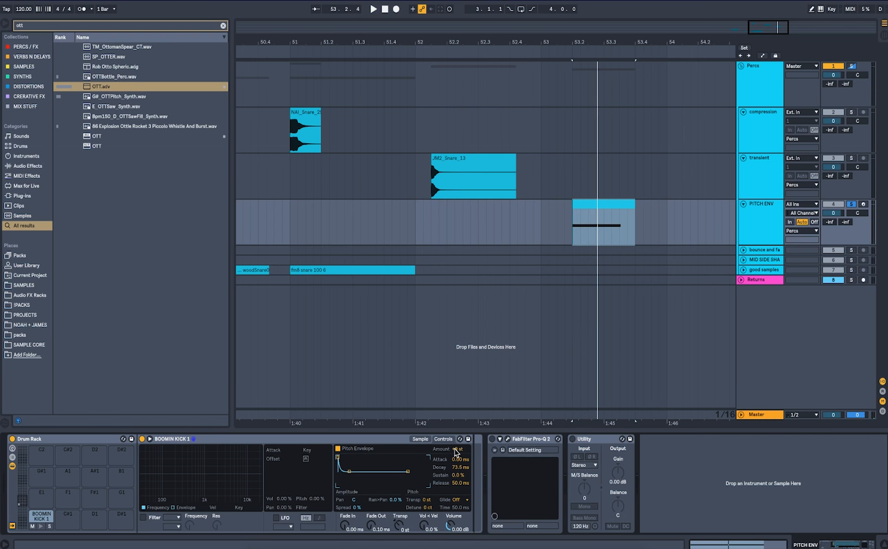
key("space")
Toggle the pitch envelope on and off during playback to compare the kick.
key("space")
key("space")
key("space")
key("space")
key("space")
left_click(339, 450)
key("space")
key("space")
key("space")
left_click(339, 450)
key("space")
key("space")
key("space")
key("space")
left_click(339, 450)
key("space")
key("space")
left_click(338, 449)
key("space")
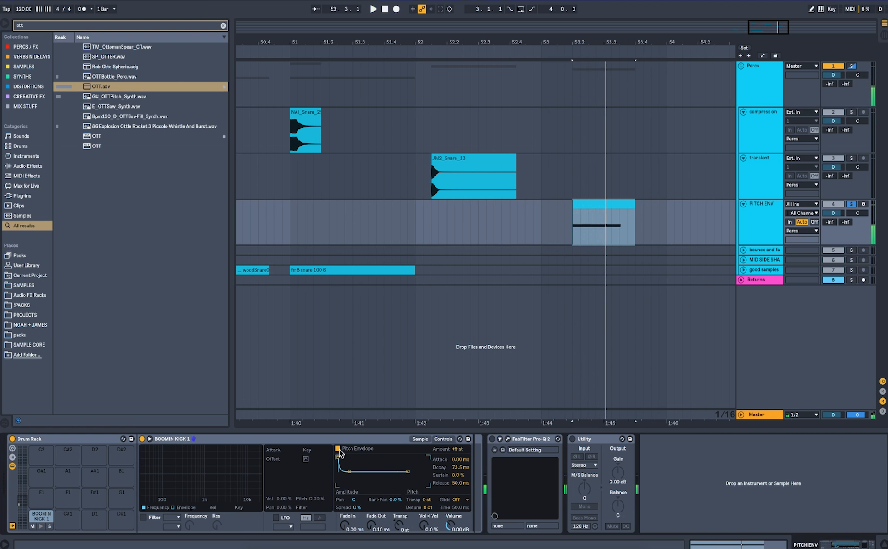
key("space")
key("space")
key("space")
left_click(339, 450)
key("space")
key("space")
left_click(339, 450)
key("space")
left_click(339, 450)
key("space")
Freeze the compression track and then flatten it to audio.
scroll(518, 214, "down", 2)
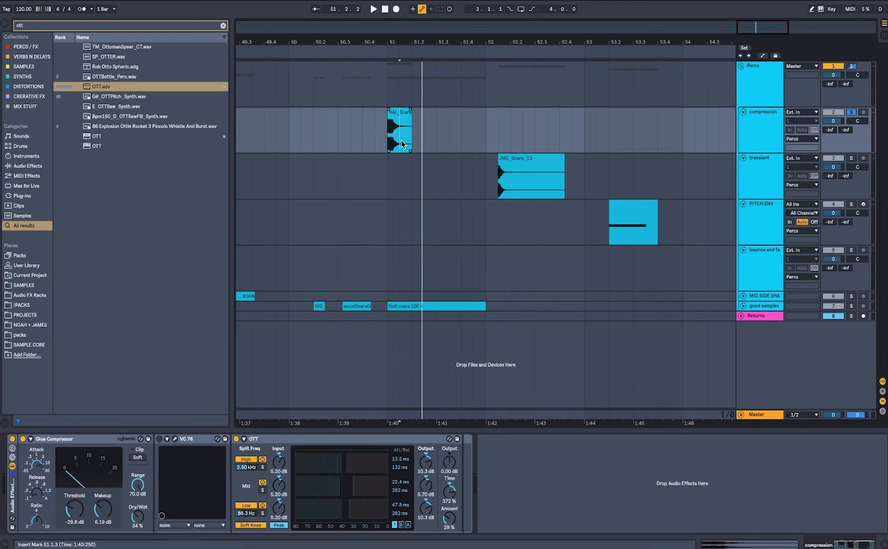
scroll(392, 175, "up", 3)
left_click(394, 268)
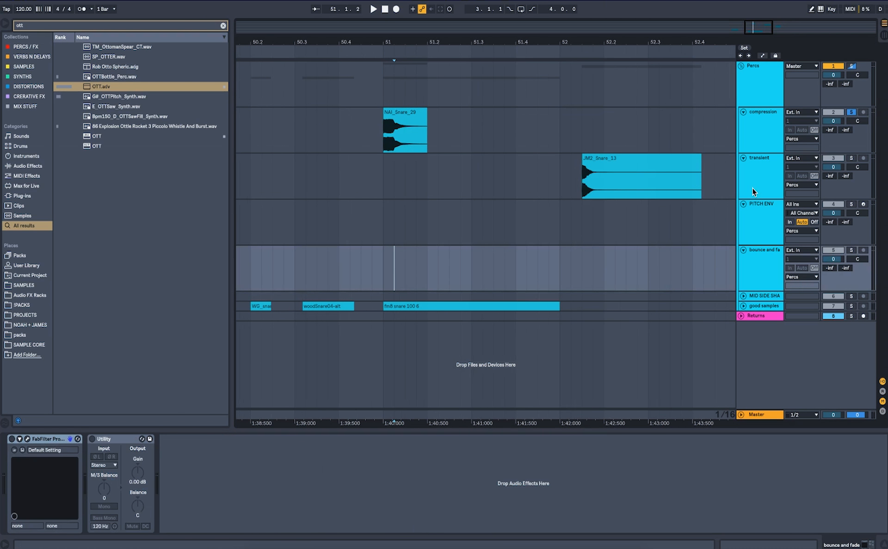
right_click(751, 132)
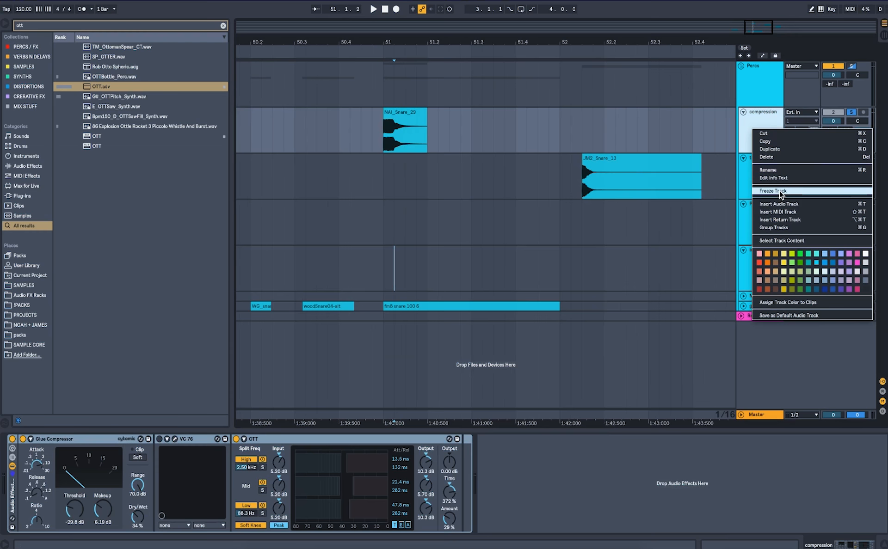
left_click(781, 192)
right_click(758, 128)
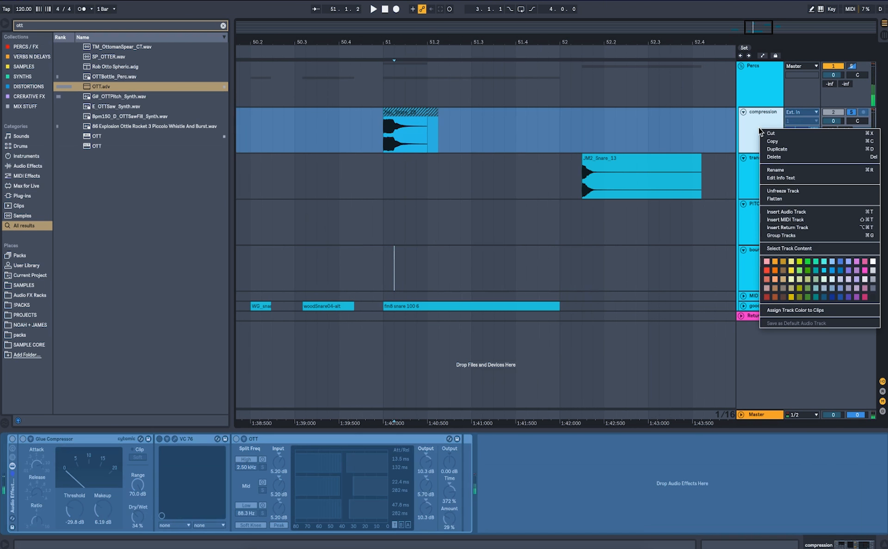
left_click(775, 200)
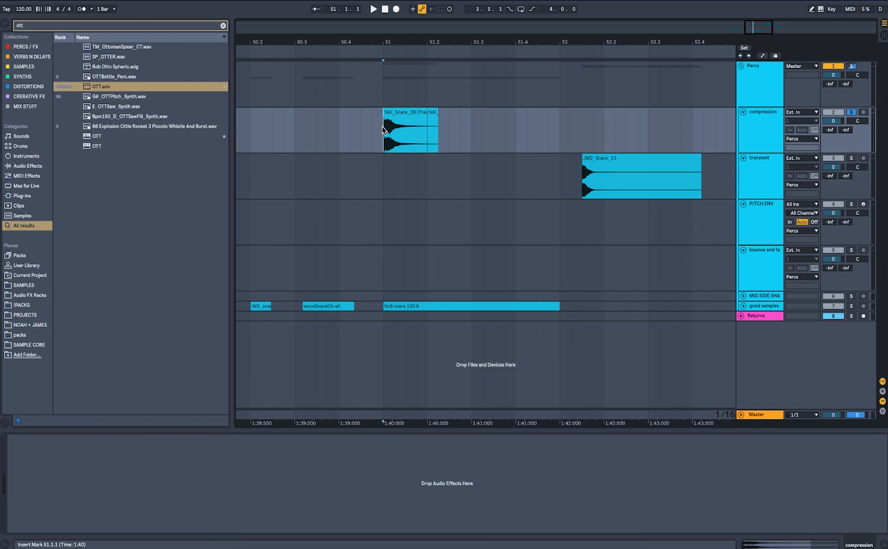
Zoom into the flattened snare clip and delete the tail after its main decay.
scroll(383, 127, "up", 5)
scroll(383, 127, "up", 3)
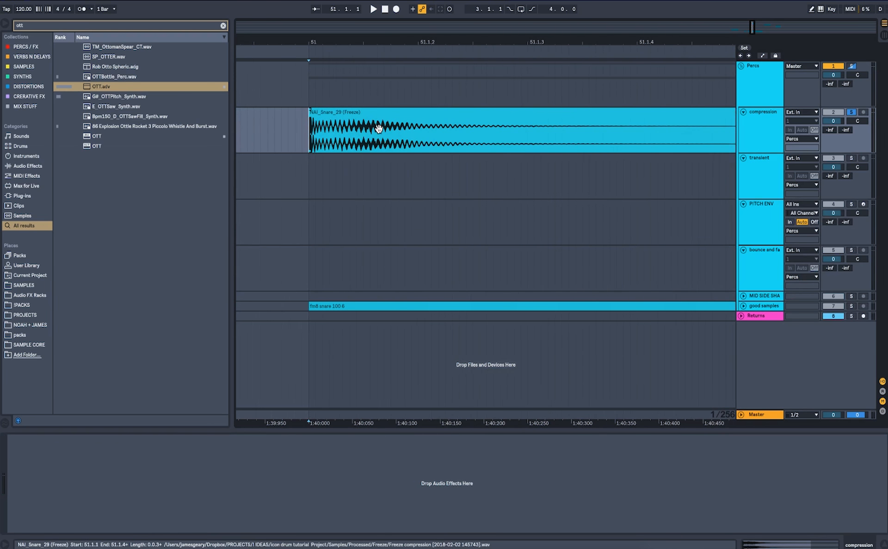
left_click_drag(309, 137, 397, 134)
left_click(399, 128)
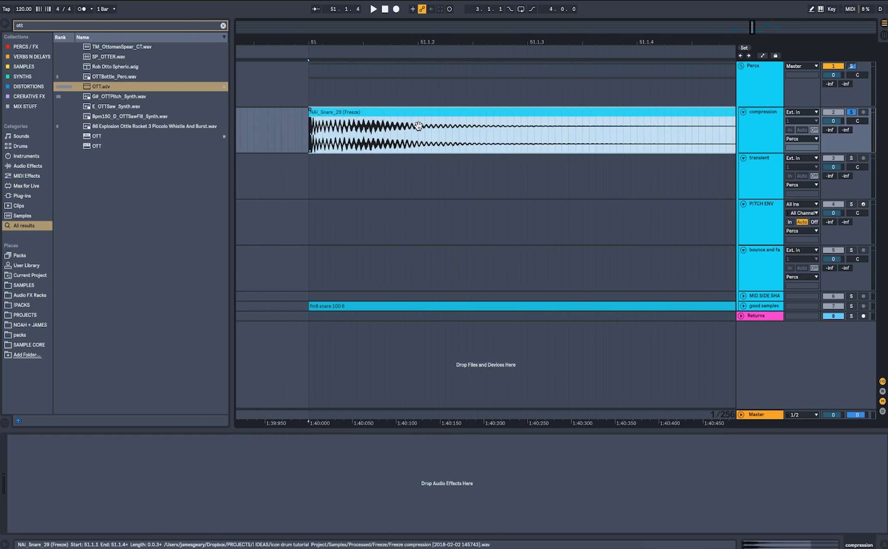
scroll(418, 125, "down", 5)
left_click(556, 123)
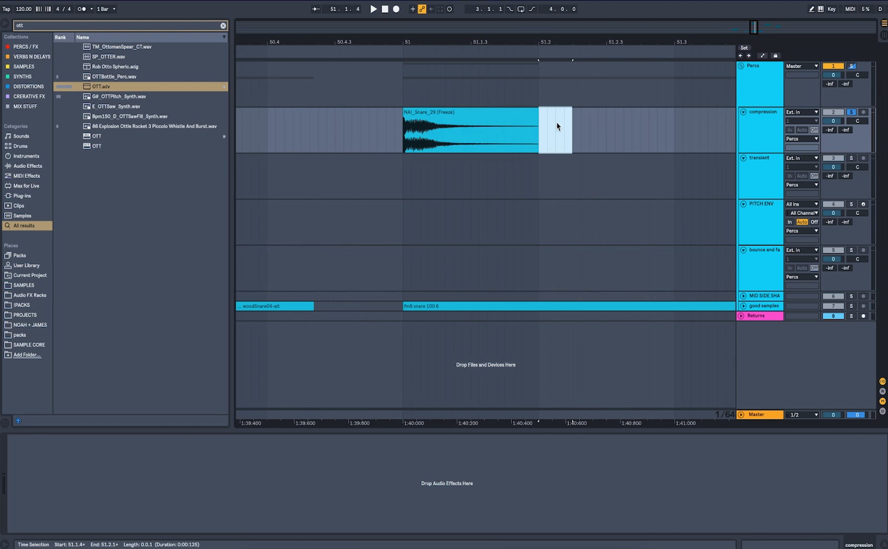
key("Delete")
Add a fade-out to the end of the flattened snare clip and audition it.
scroll(376, 115, "up", 8)
scroll(375, 115, "right", 5)
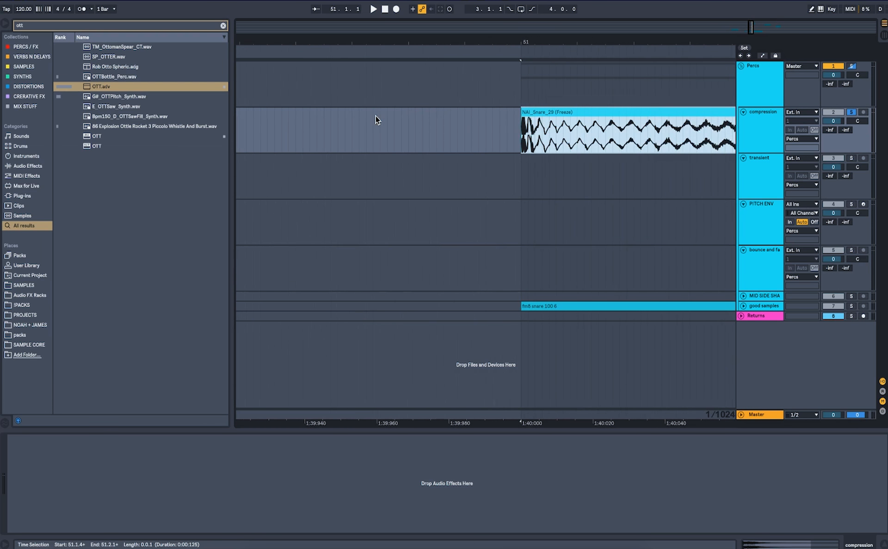
scroll(487, 125, "up", 2)
left_click(550, 134)
scroll(550, 134, "down", 8)
scroll(549, 134, "up", 10)
scroll(426, 153, "down", 4)
scroll(426, 152, "down", 4)
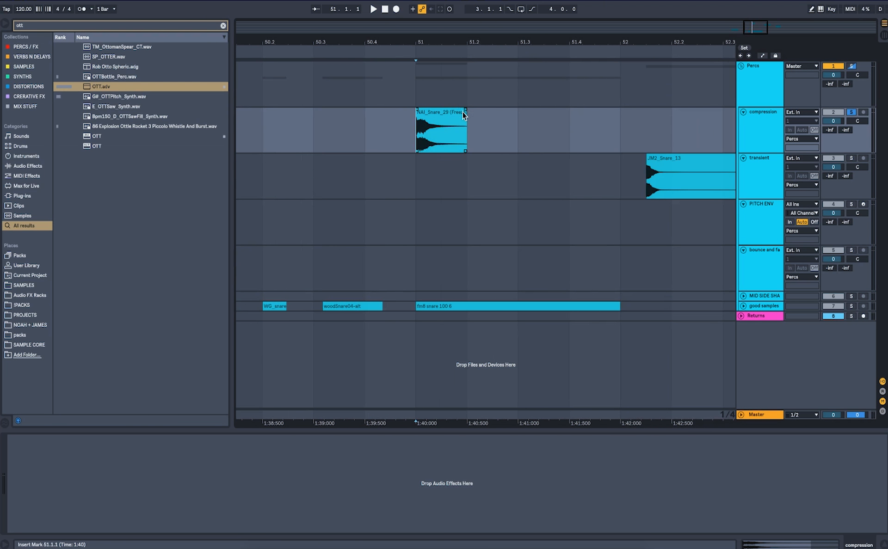
left_click_drag(464, 109, 420, 114)
key("space")
key("space")
Select the KSHMR Stomp 05 clip on the MID SIDE SHAPING track, play it, and open the MSED plugin window.
scroll(433, 120, "down", 4)
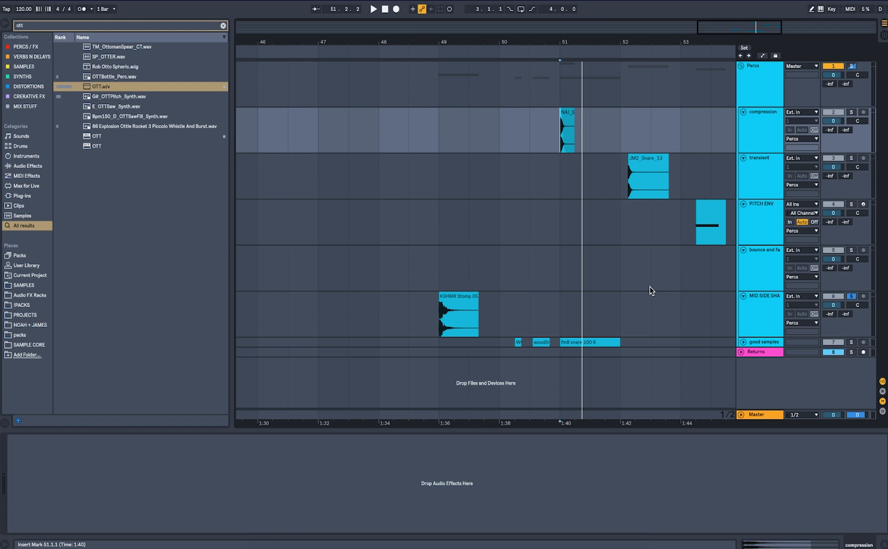
left_click(463, 317)
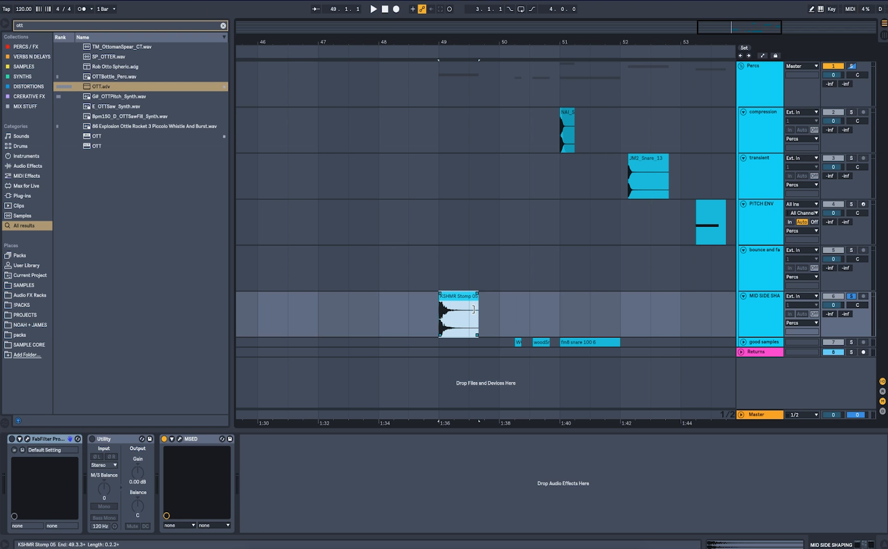
key("space")
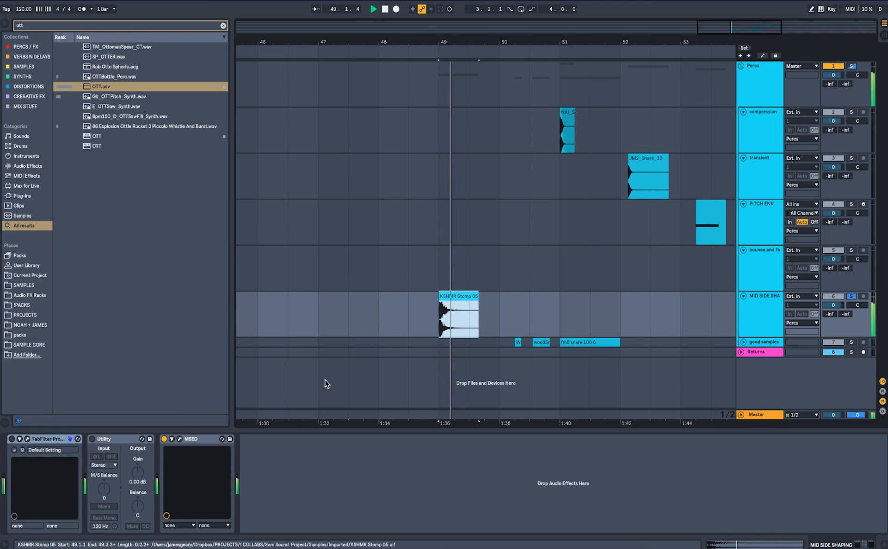
left_click(179, 440)
key("space")
left_click_drag(205, 234, 423, 148)
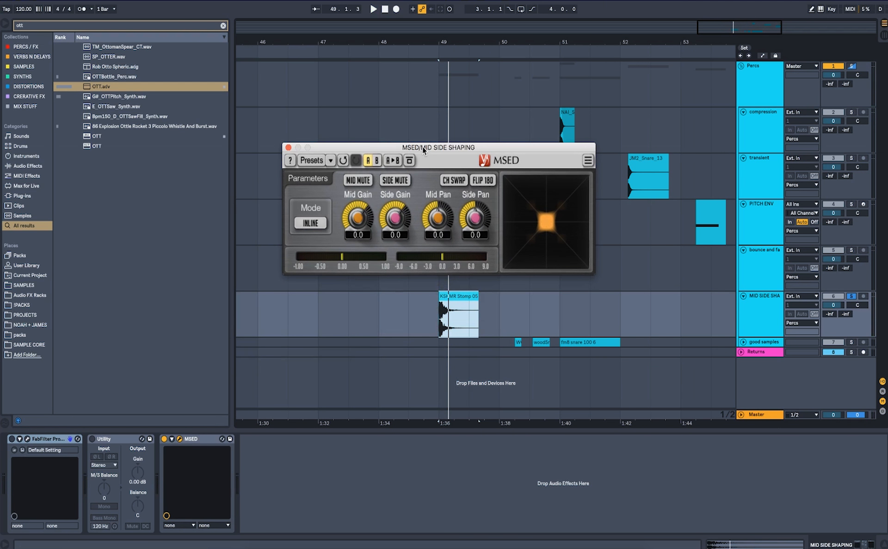
Toggle MSED's Mid Mute and Side Mute during playback to audition the mid and side signals separately, then close it.
left_click(360, 181)
key("space")
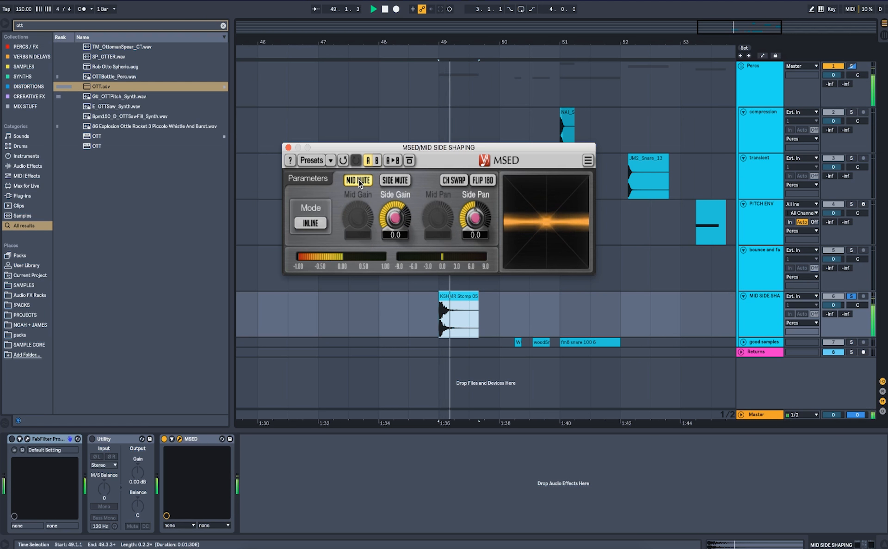
left_click(397, 180)
left_click(363, 181)
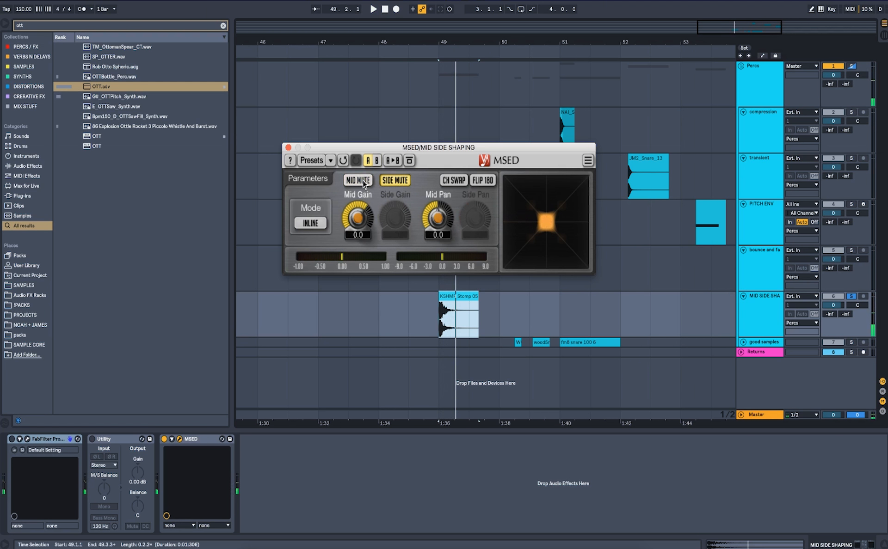
left_click(364, 182)
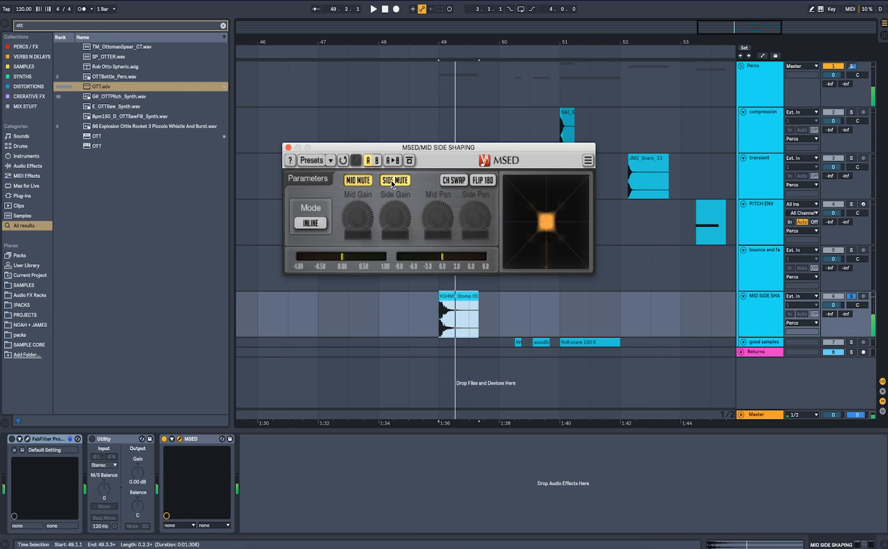
left_click(393, 181)
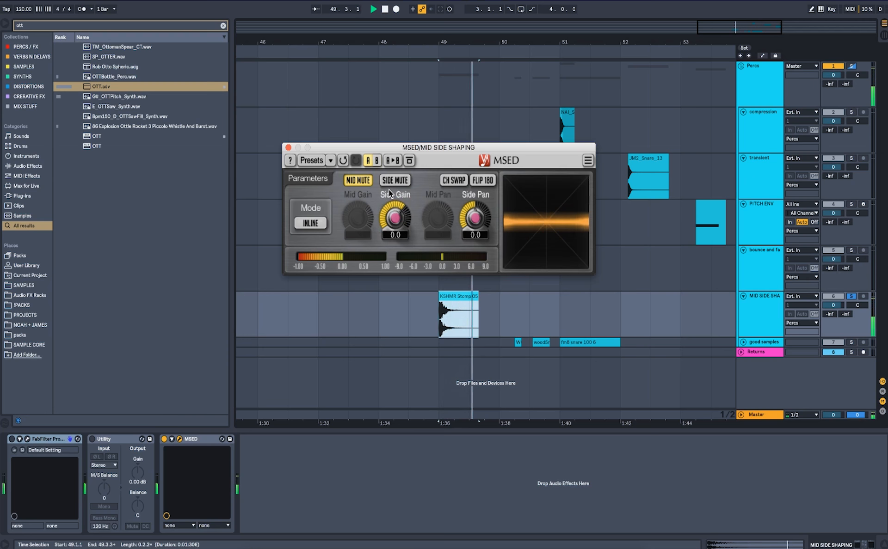
left_click(398, 179)
left_click(362, 179)
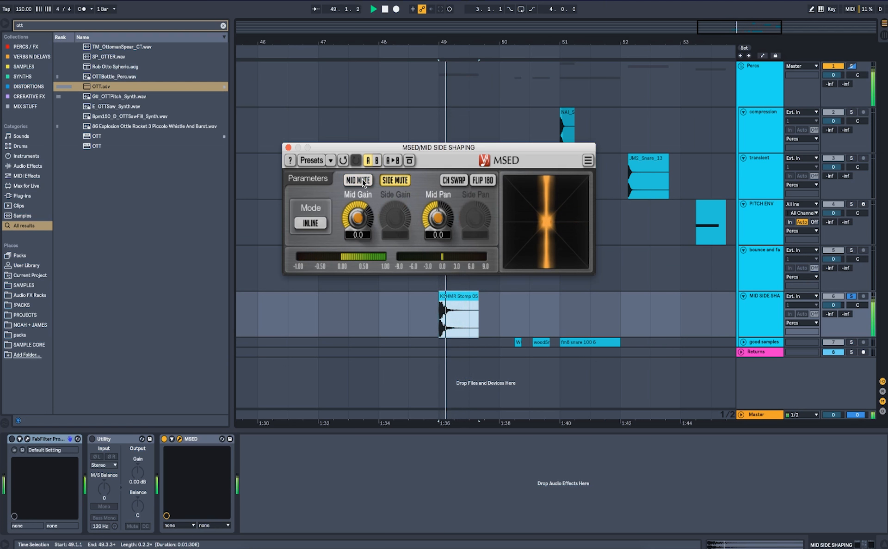
key("space")
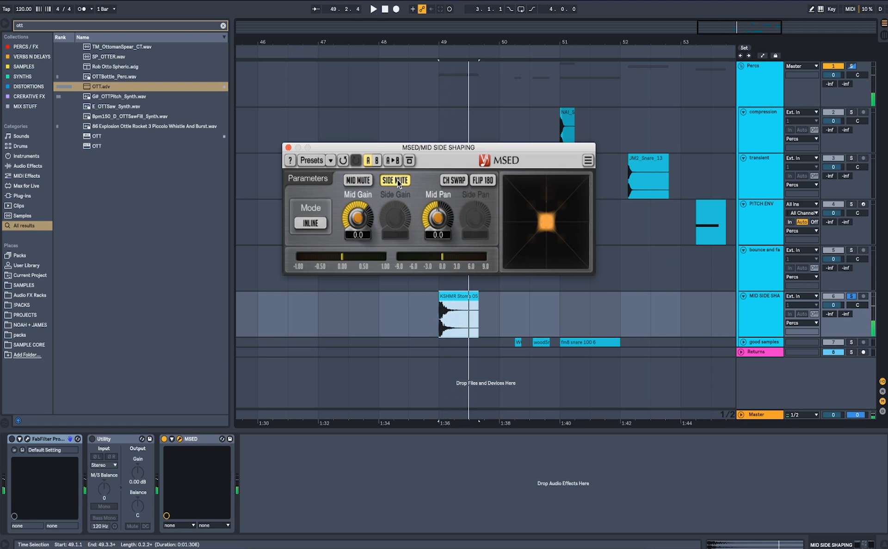
left_click(398, 179)
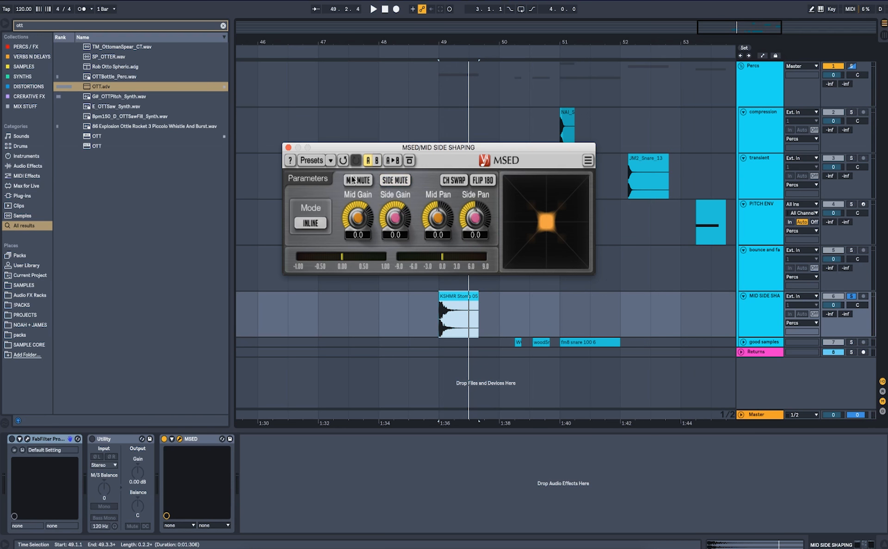
left_click(289, 148)
Search for Utility and add another Utility device to the MID SIDE SHAPING track's chain.
key("ctrl+f")
type("util")
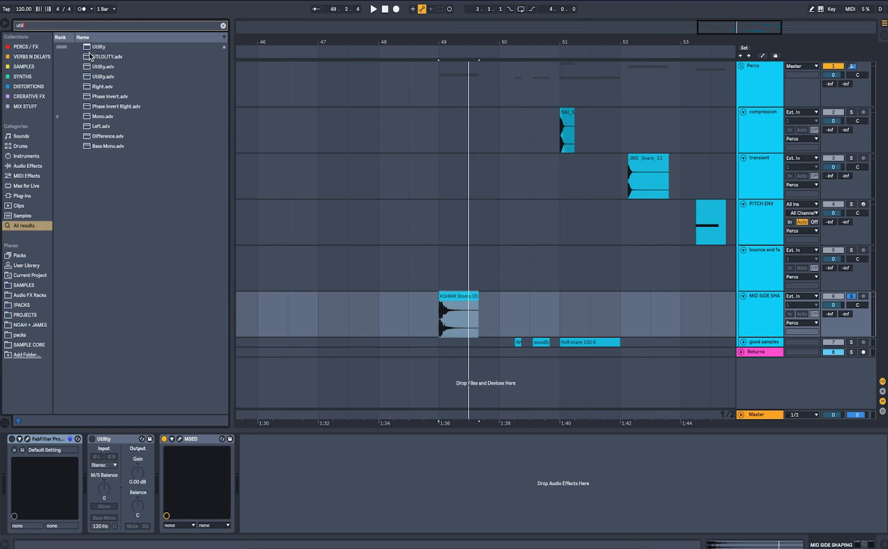
mouse_move(90, 47)
left_mouse_down()
mouse_move(148, 513)
mouse_move(161, 501)
left_mouse_up()
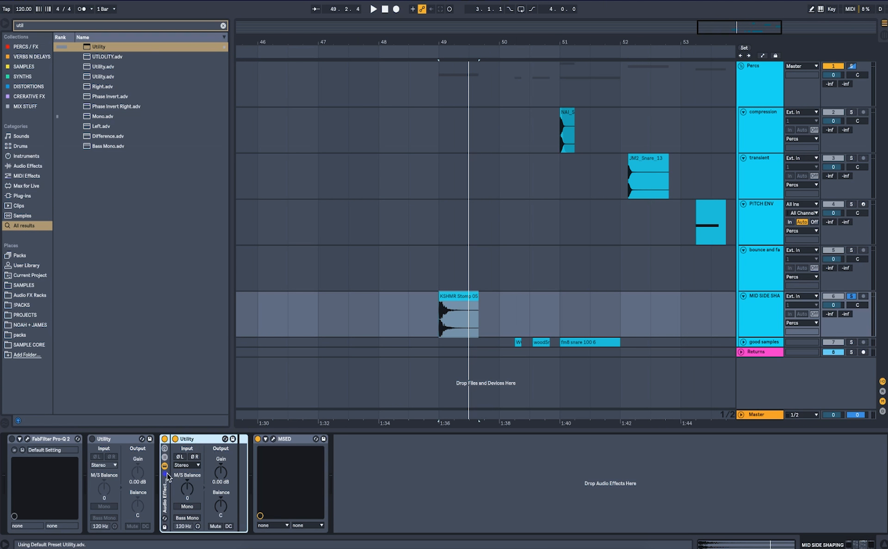
Group the new Utility into an Audio Effect Rack with its M/S balance at 100M.
key("ctrl+g")
left_click_drag(303, 489, 303, 522)
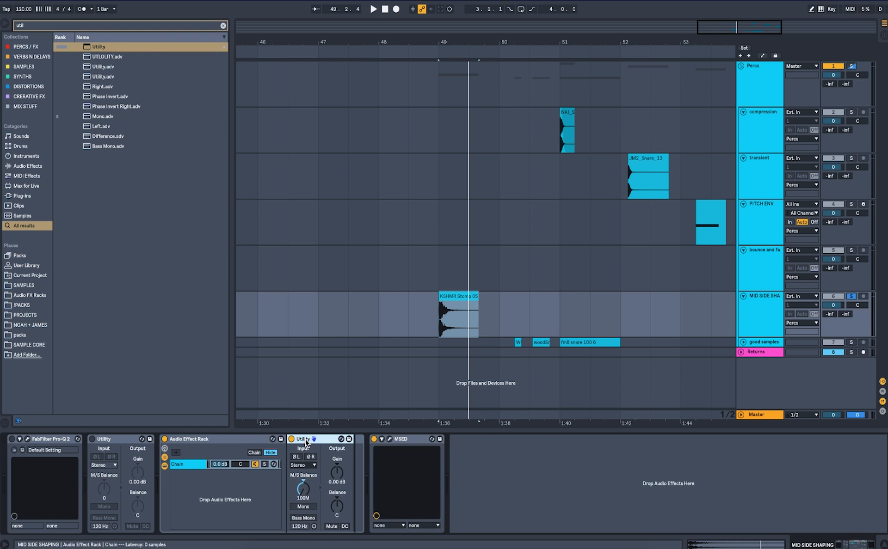
Create a second rack chain holding a Utility set to 100S for the side signal.
left_click_drag(304, 442, 246, 489)
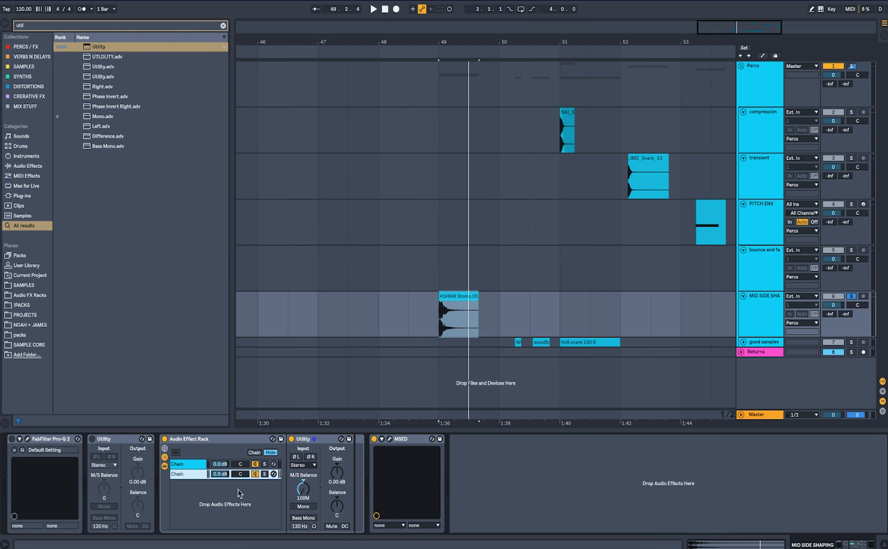
left_click(183, 474, "shift")
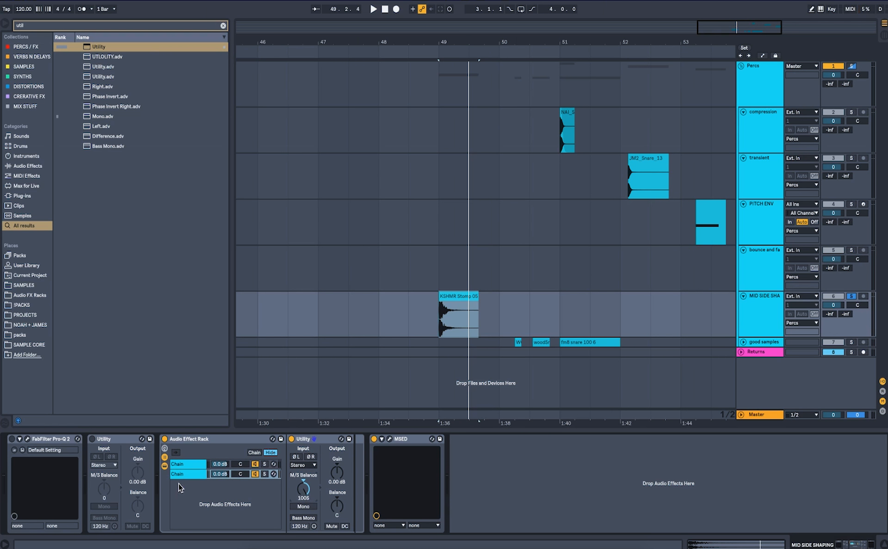
left_click(179, 465)
left_click(183, 473)
left_click(182, 465)
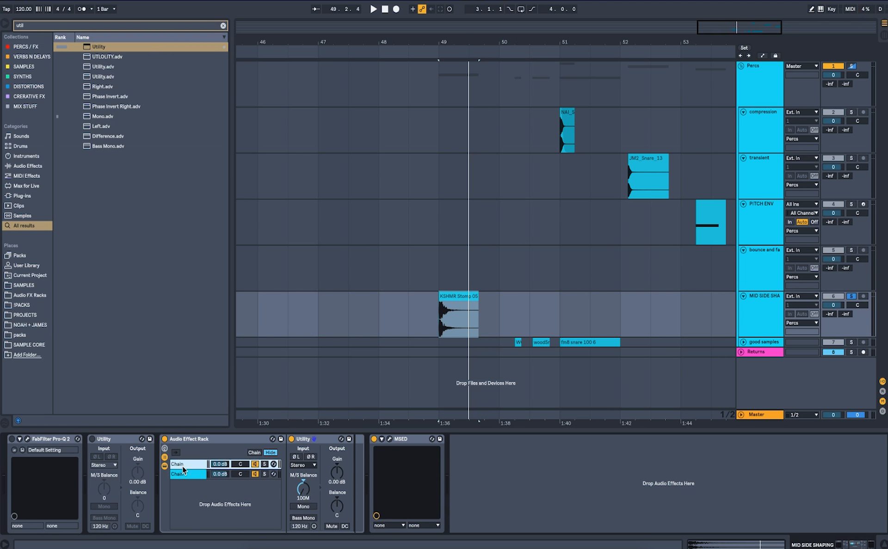
Solo the first (mid) rack chain and play it back.
left_click(183, 474)
left_click(200, 466)
left_click(265, 465)
key("space")
key("space")
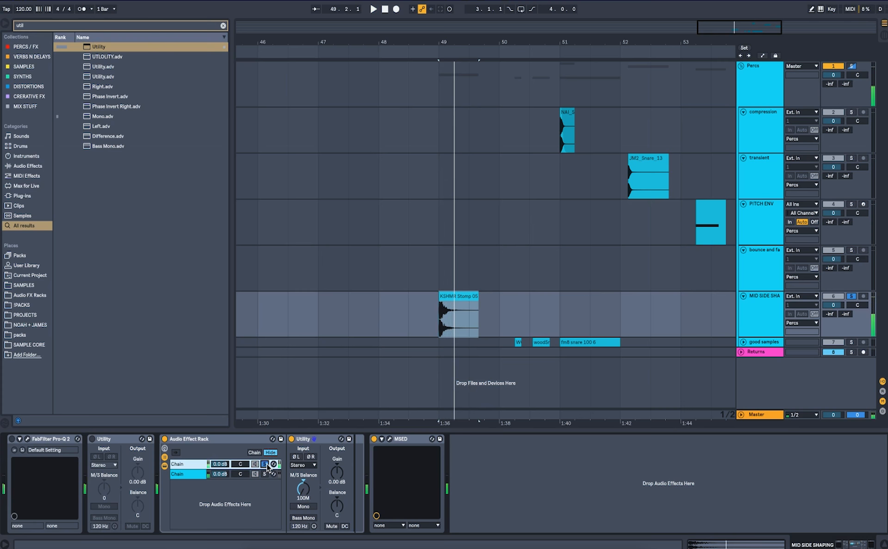
Move the FabFilter Pro-Q 2 into the mid chain after its Utility.
key("super+f")
type("pro nq")
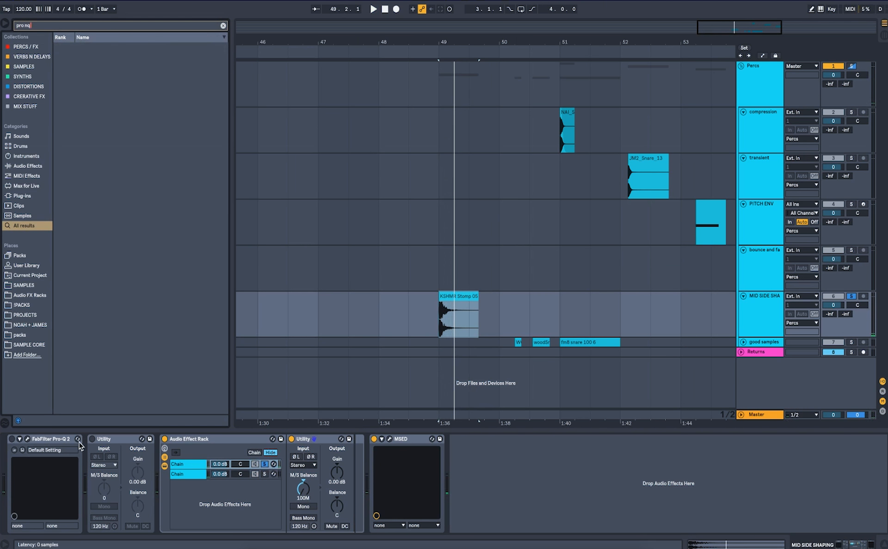
left_click_drag(57, 440, 337, 484)
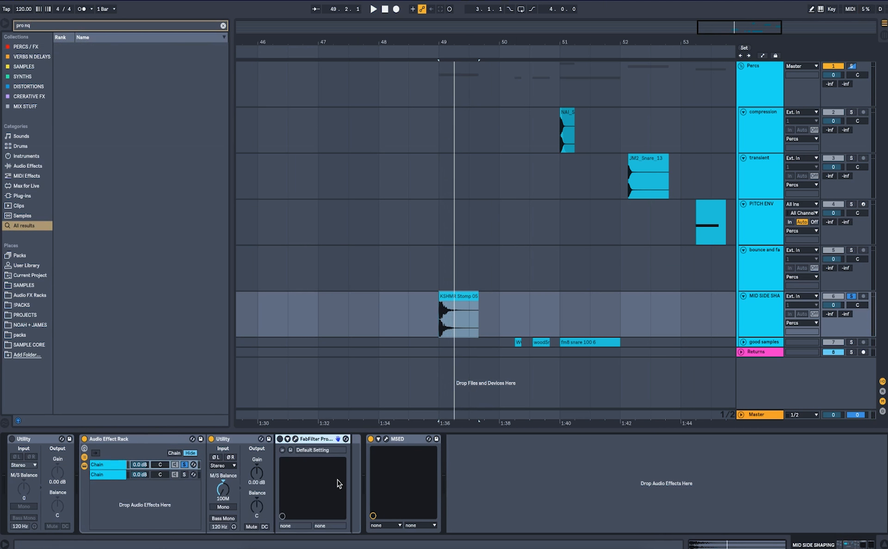
Open Pro-Q 2 in the mid chain and add a bell boost of about +7 dB near 5300 Hz.
left_click(295, 439)
key("space")
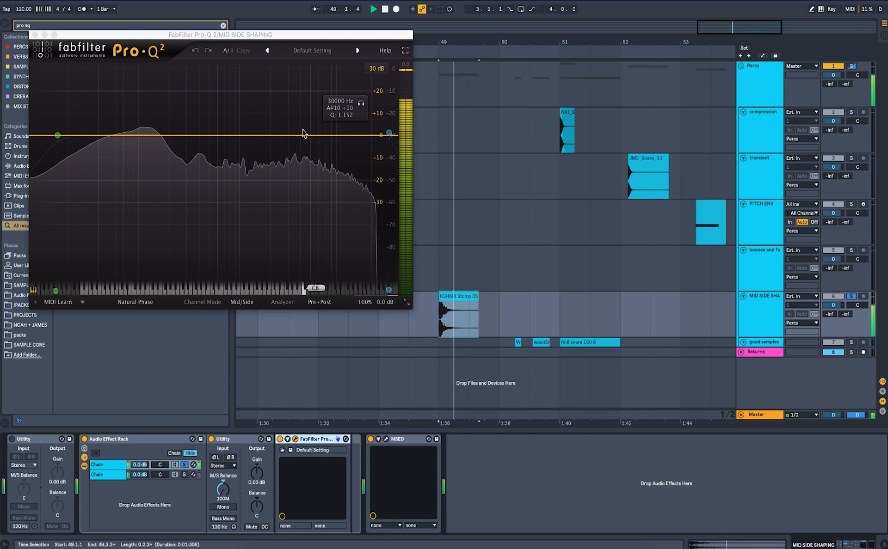
mouse_move(304, 135)
left_mouse_down()
mouse_move(311, 91)
mouse_move(312, 119)
left_mouse_up()
key("space")
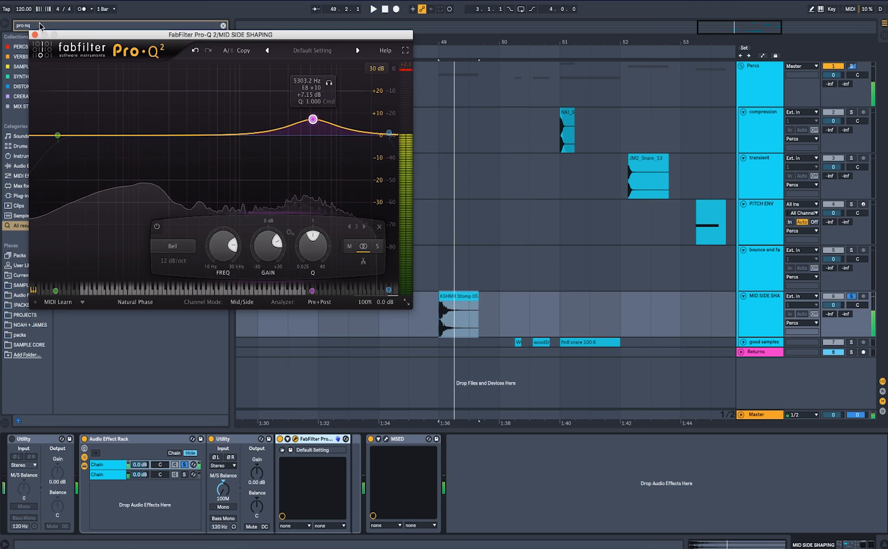
Search for Transient Master, add it to the mid chain, and set its sustain to -82%.
left_click(35, 35)
type("t")
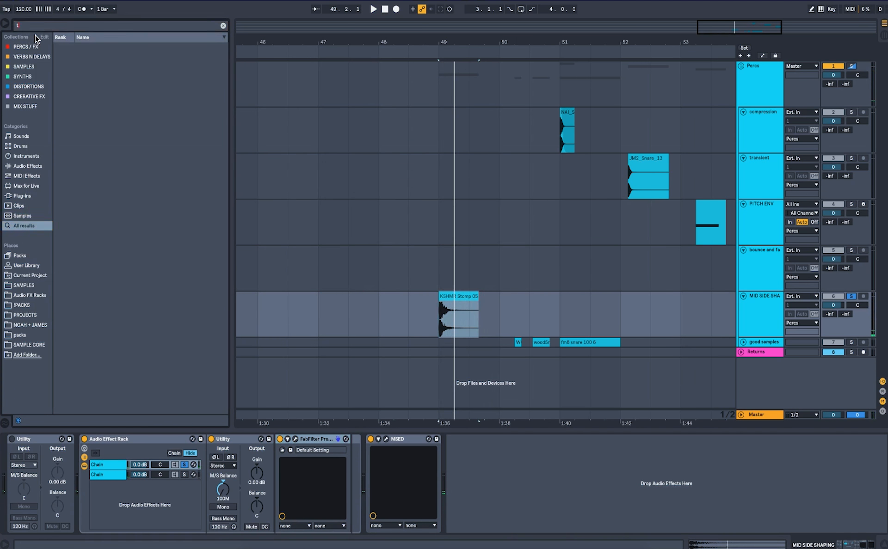
type("ransient mas")
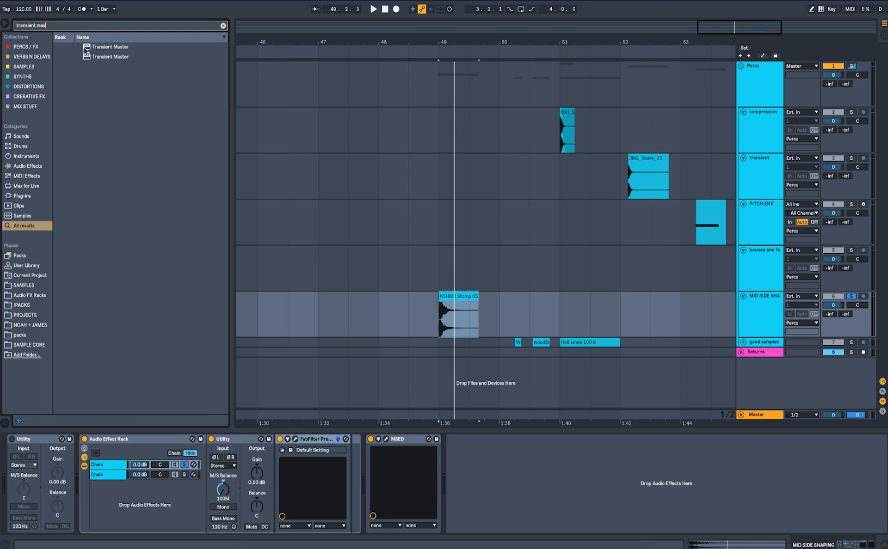
left_click_drag(83, 46, 340, 468)
key("space")
left_click_drag(248, 121, 248, 123)
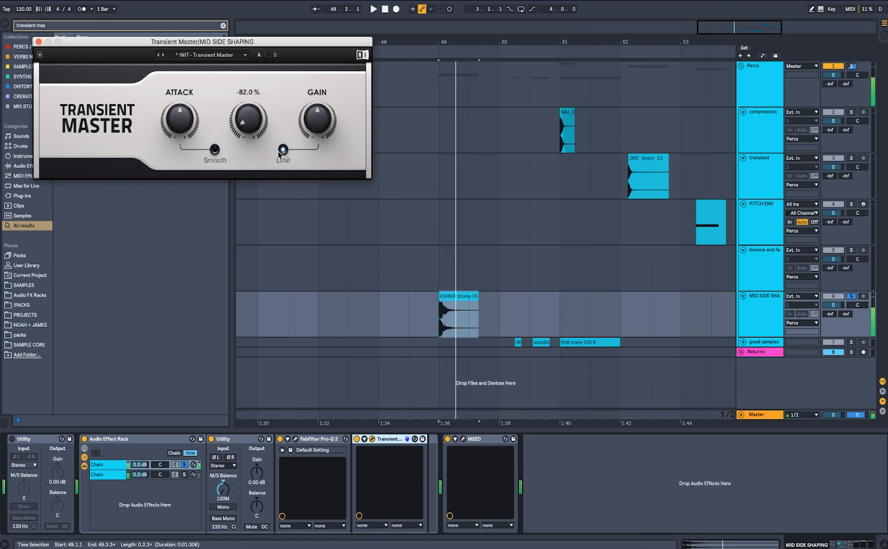
left_click(38, 42)
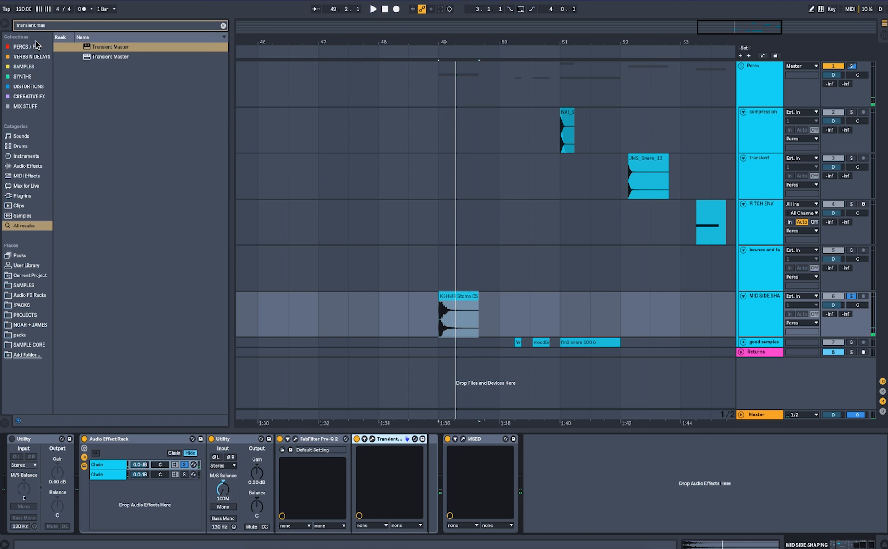
Select the side chain and set its Transient Master sustain to -75%.
left_click(184, 474)
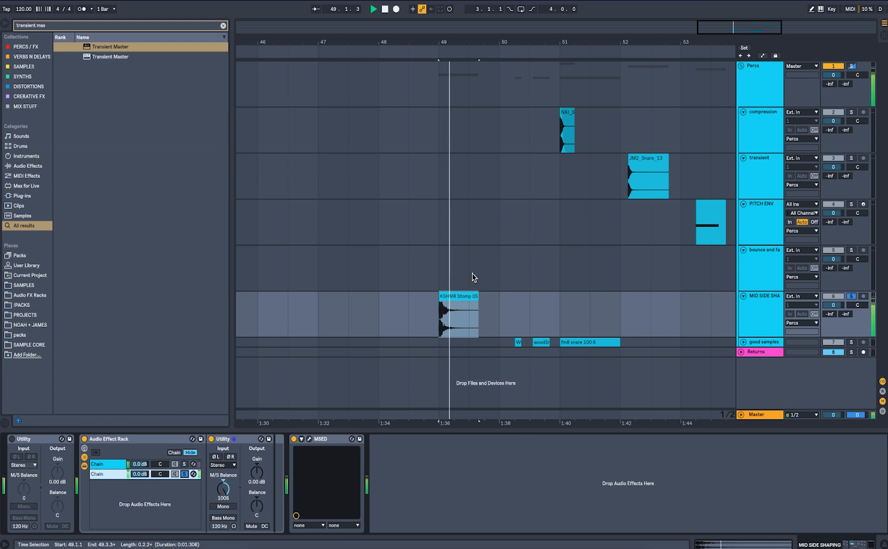
left_click(439, 334)
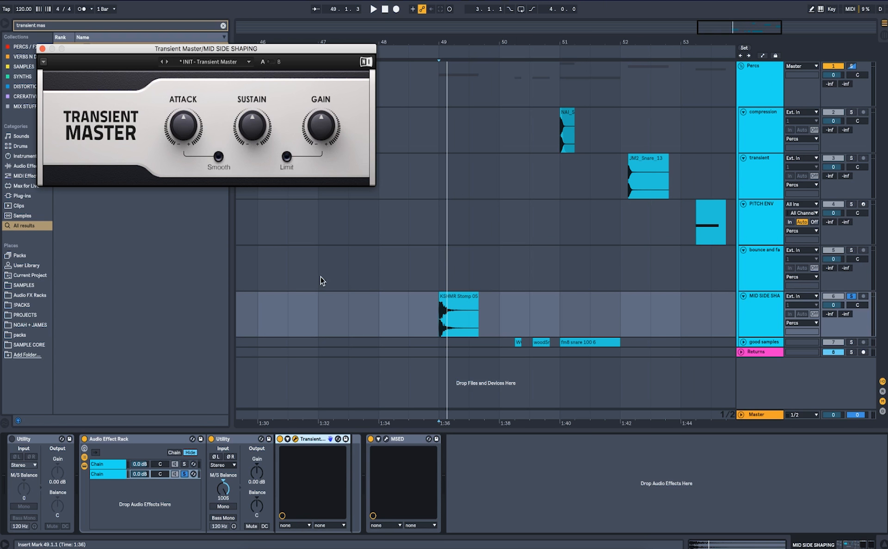
left_click_drag(252, 126, 253, 126)
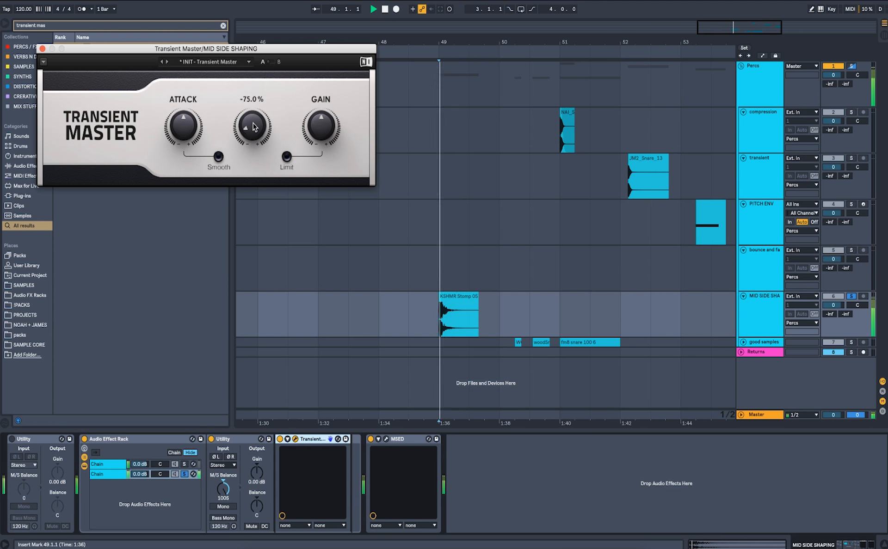
left_click(42, 48)
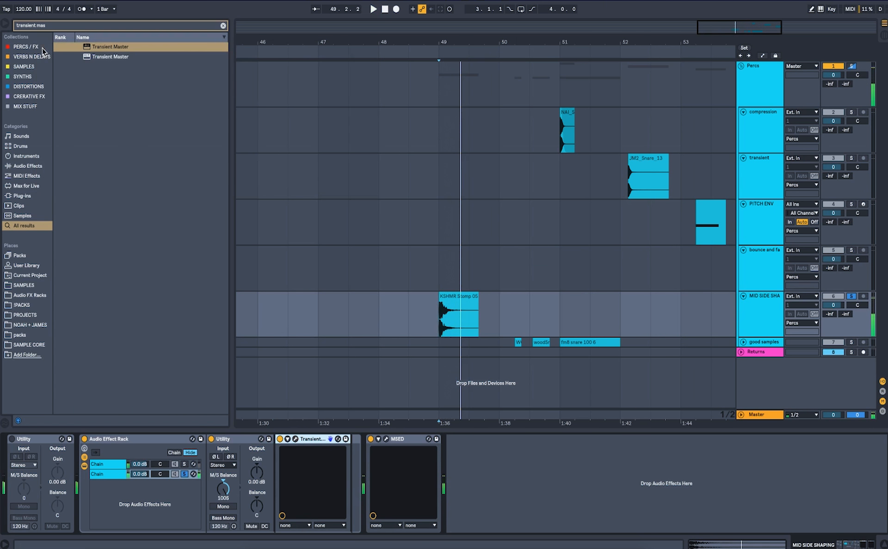
Load FF Pro-Q 2 onto the side chain and shape two bell bands, one about +1.3 dB near 124 Hz.
key("ctrl+f")
key("BackSpace")
type("pro q")
key("Down")
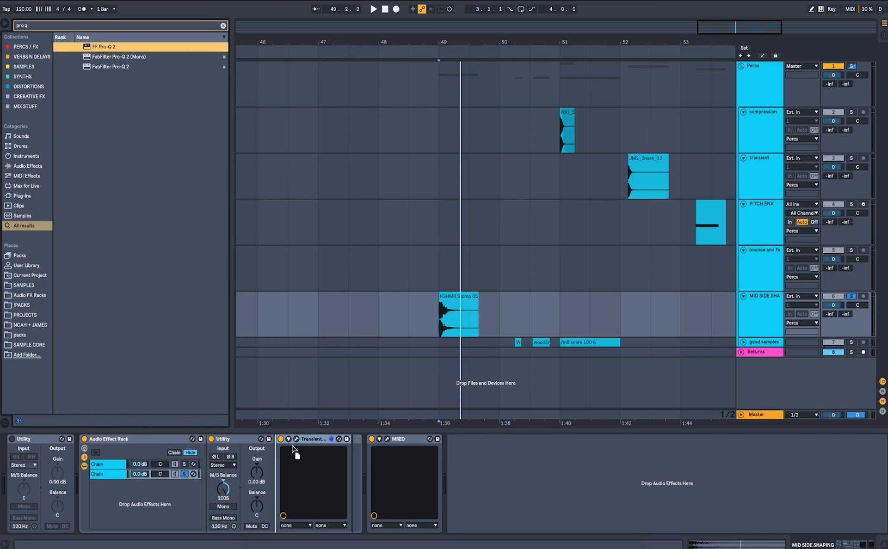
key("Return")
left_click_drag(239, 168, 322, 140)
left_click_drag(162, 156, 163, 138)
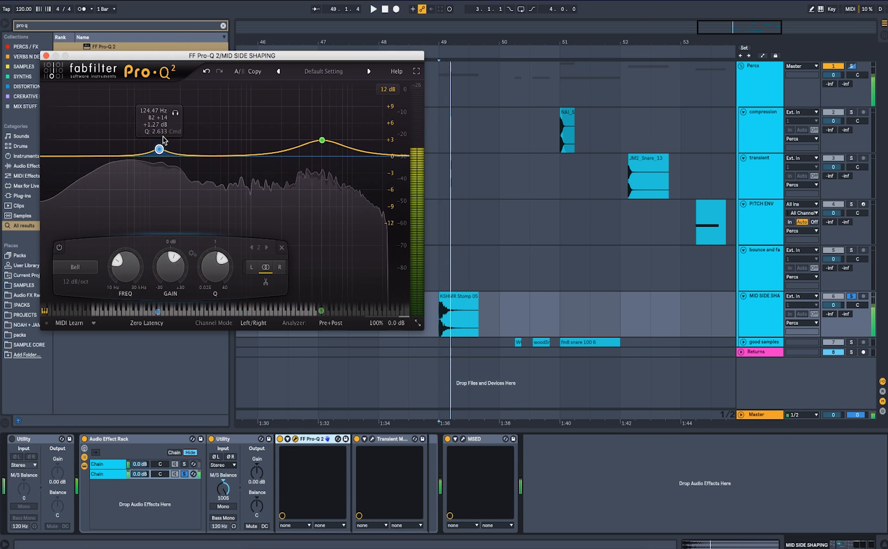
left_click(46, 55)
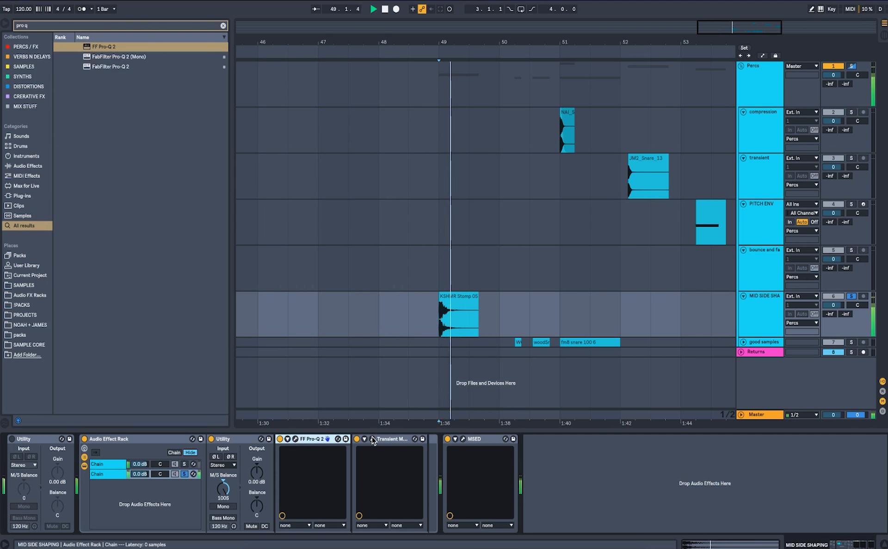
Reopen and close the side chain's Transient Master, then toggle the side chain's solo.
left_click(372, 439)
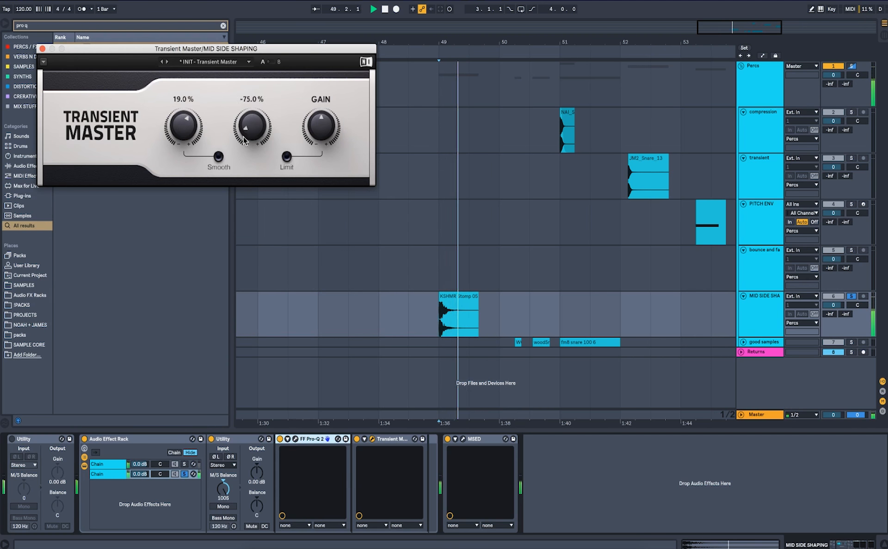
left_click(42, 49)
left_click(184, 475)
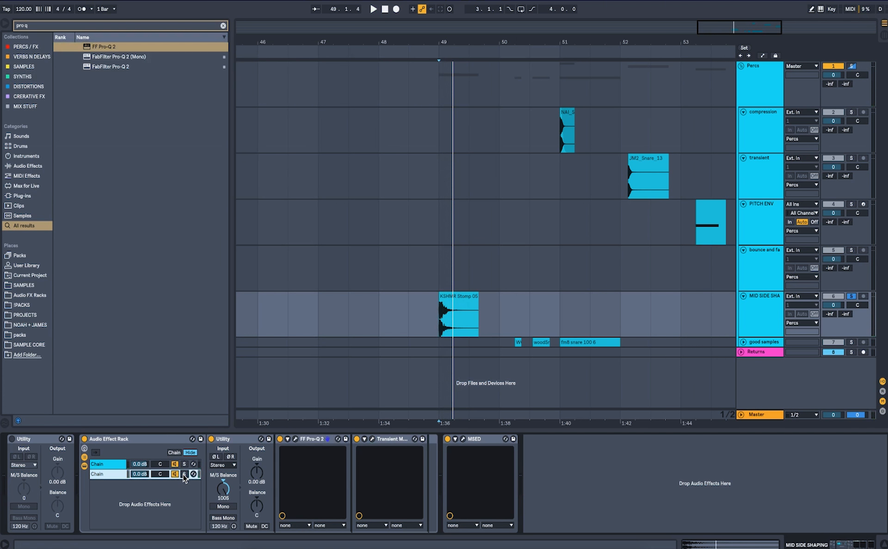
Toggle the mid-side Audio Effect Rack off and back on to compare processed and dry sound.
left_click(84, 439)
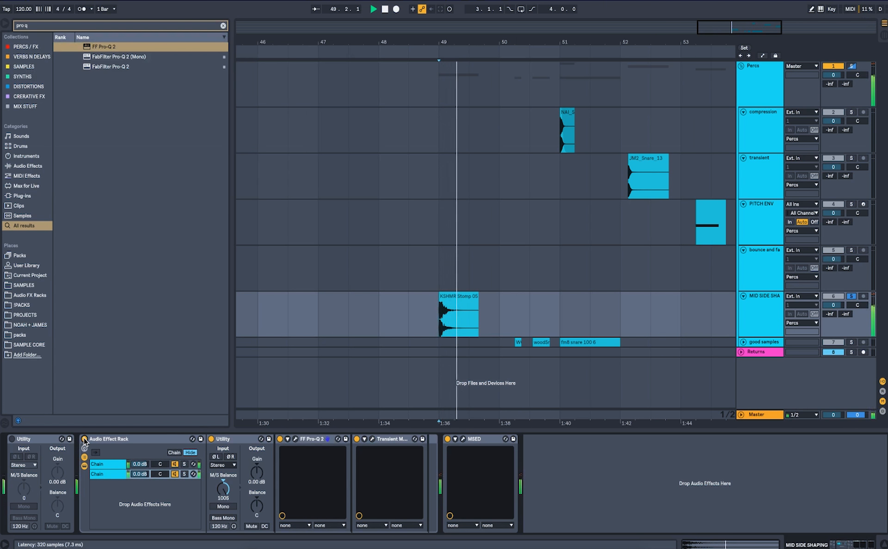
left_click(84, 439)
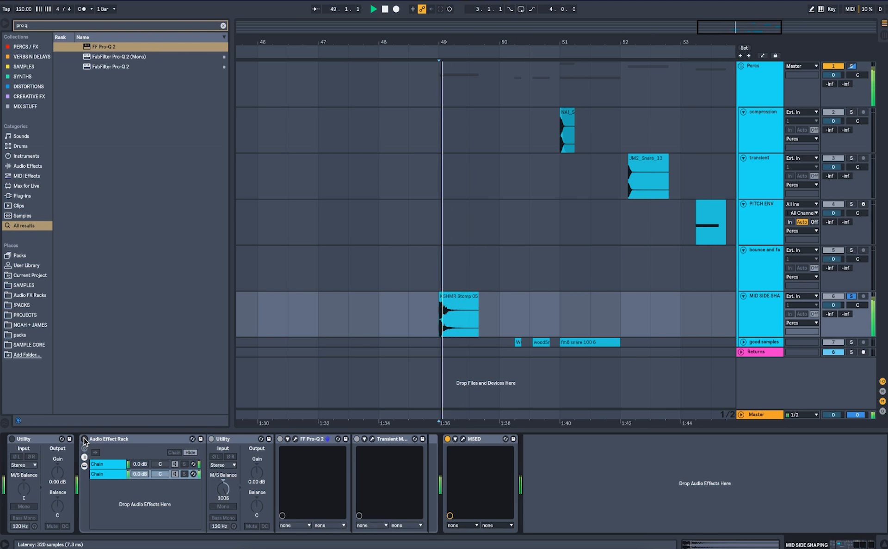
left_click(84, 439)
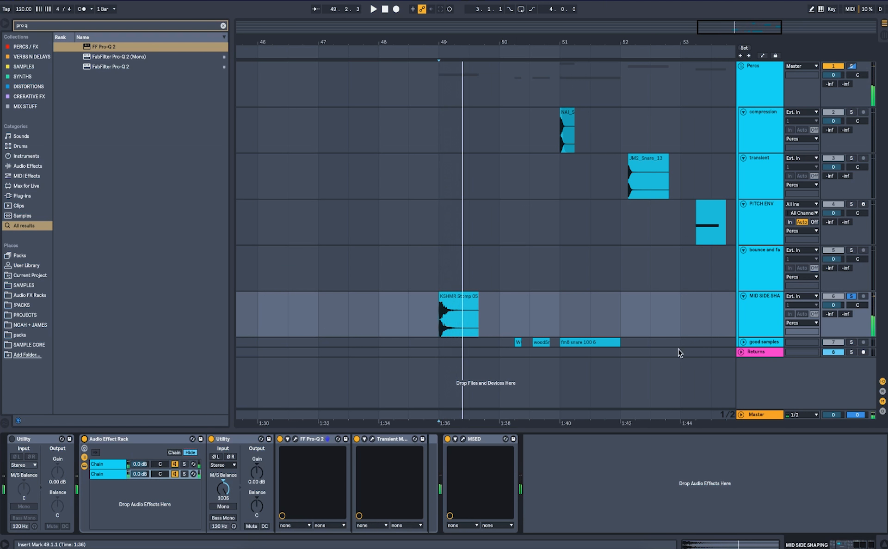
Expand and solo the good samples track, then split its fm8 snare clip at bar 51.3.
left_click(743, 343)
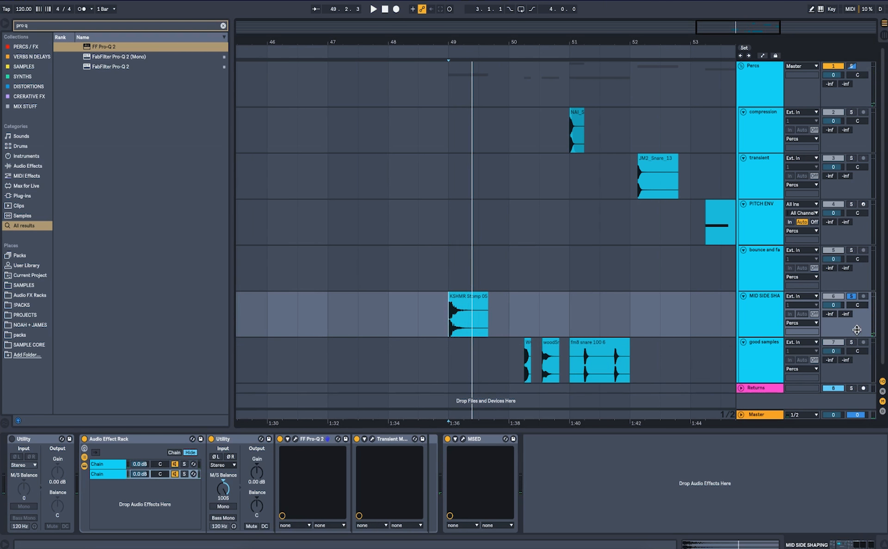
left_click(851, 342)
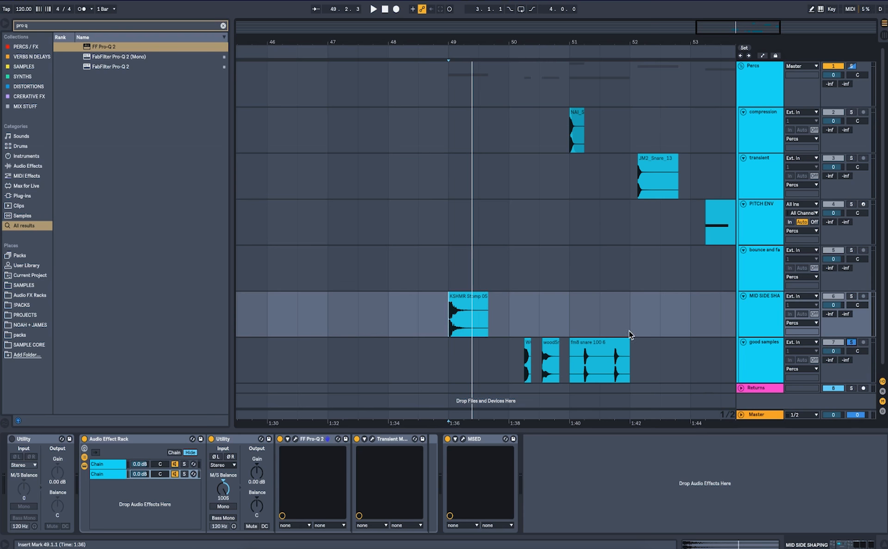
left_click(587, 373)
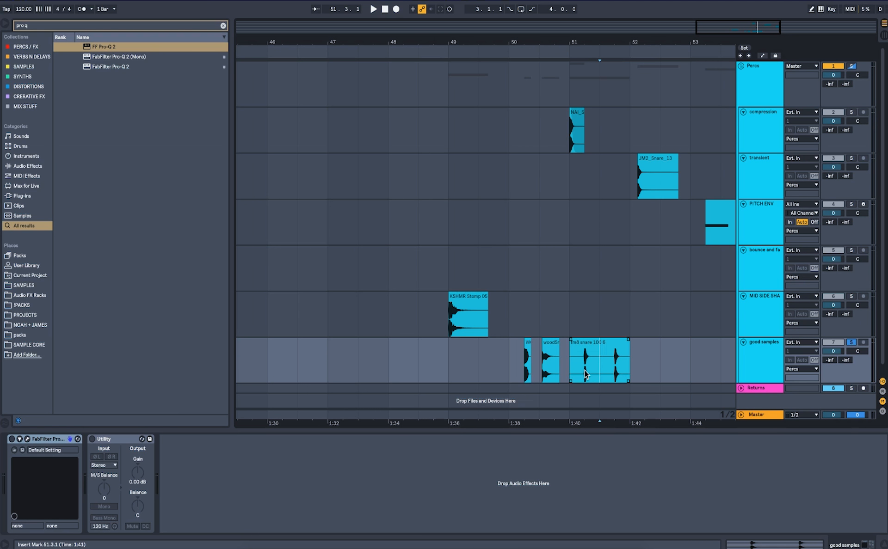
key("plus")
key("plus")
key("ctrl+e")
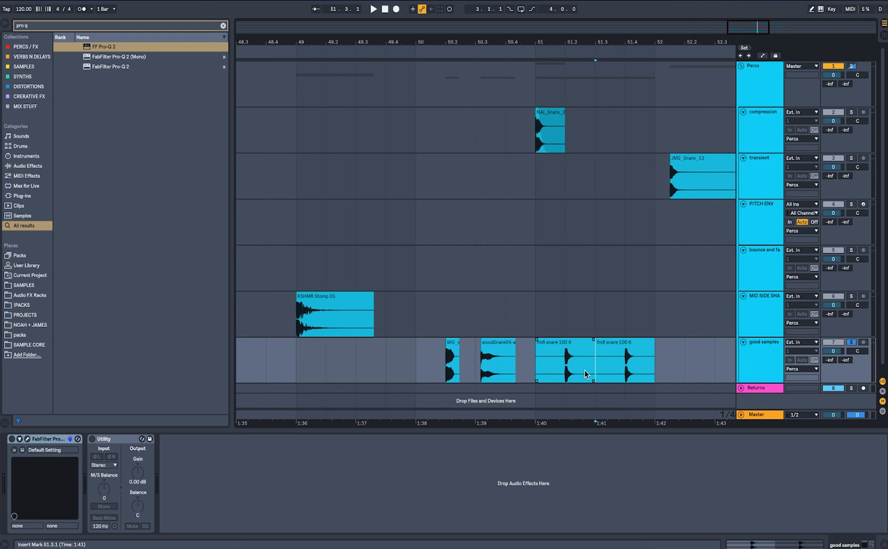
Clear the browser search and browse the SAMPLES folder.
left_click(223, 26)
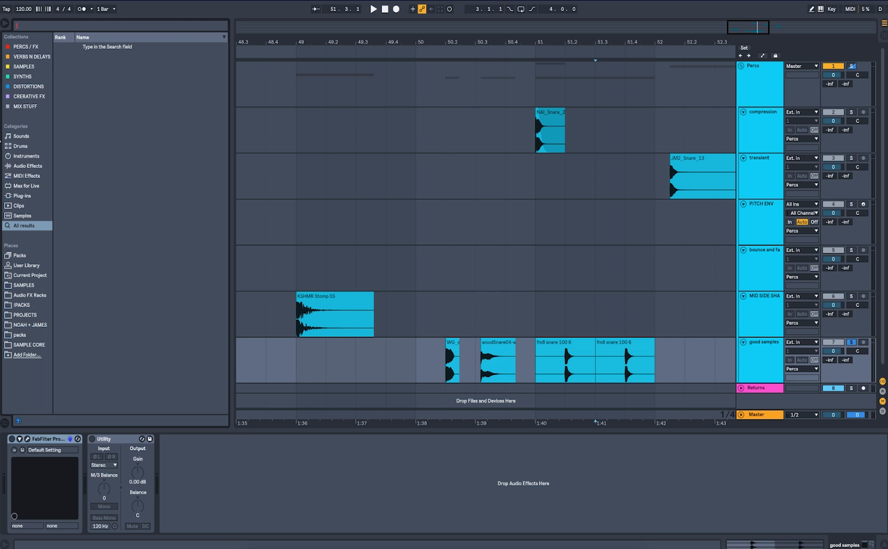
left_click(21, 286)
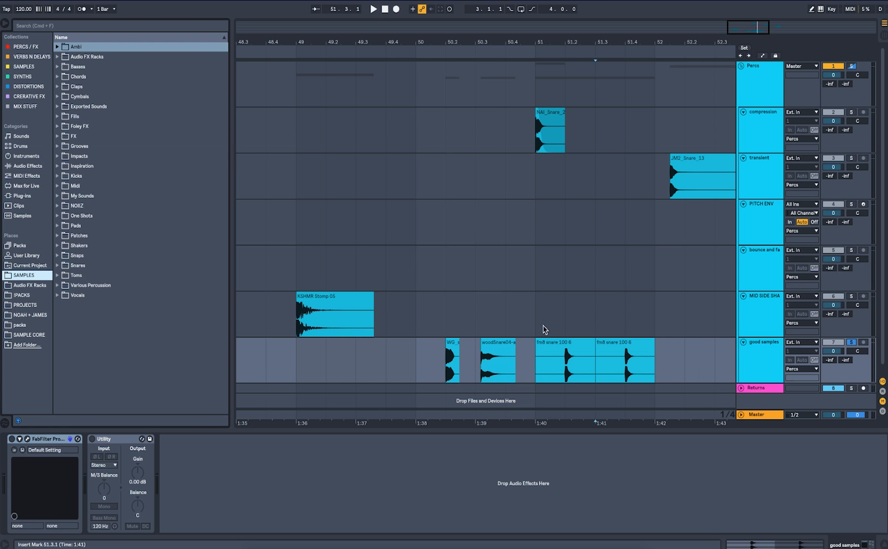
Collapse the Percs group, expand the Returns group and show the return tracks with A ValhallaRoom expanded.
left_click(741, 66)
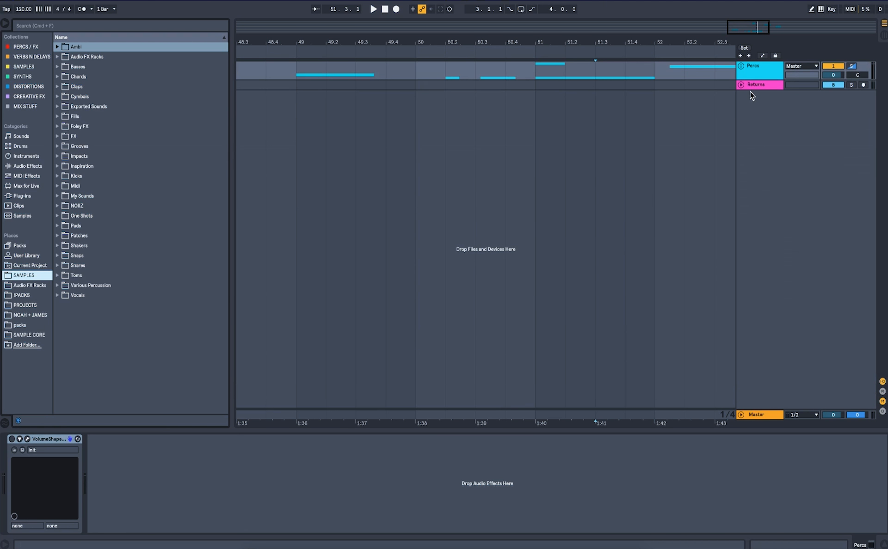
left_click(741, 85)
left_click(882, 391)
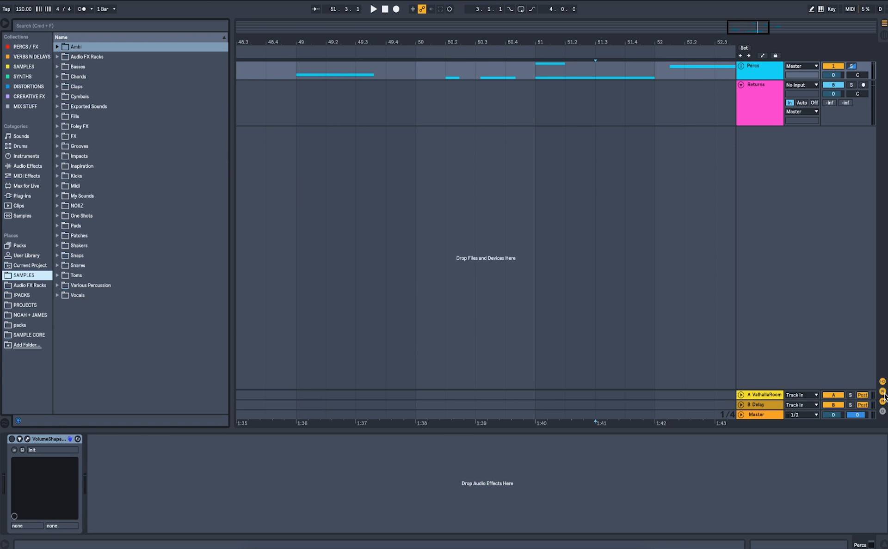
left_click(742, 396)
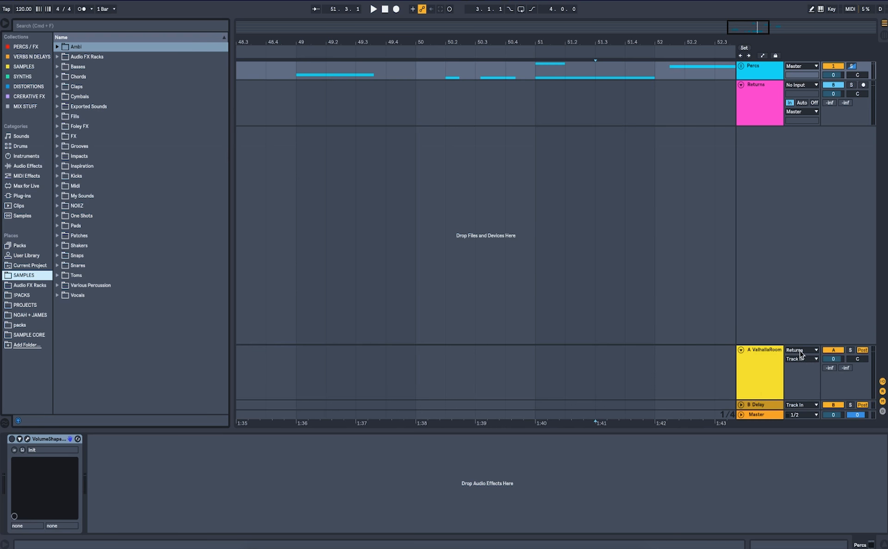
Inspect the devices and sends on the Returns group and on the A and B return tracks.
left_click(761, 90)
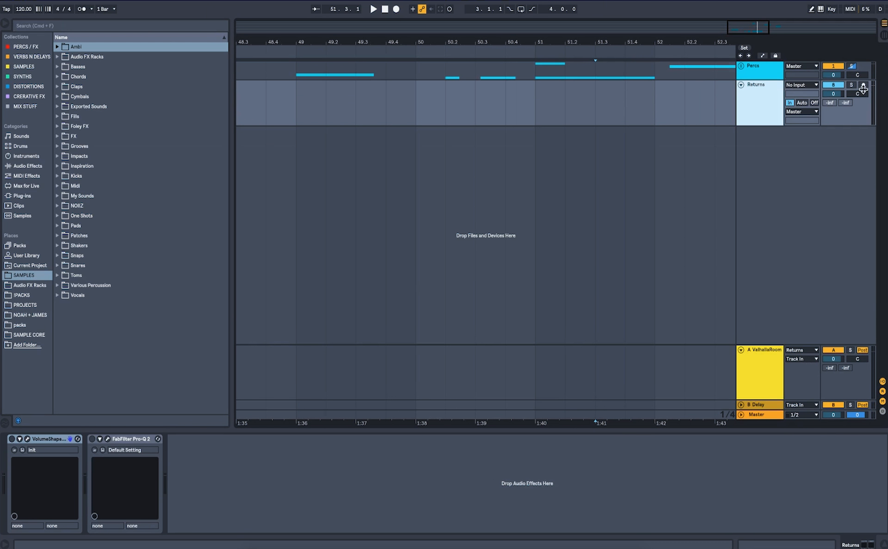
right_click(845, 102)
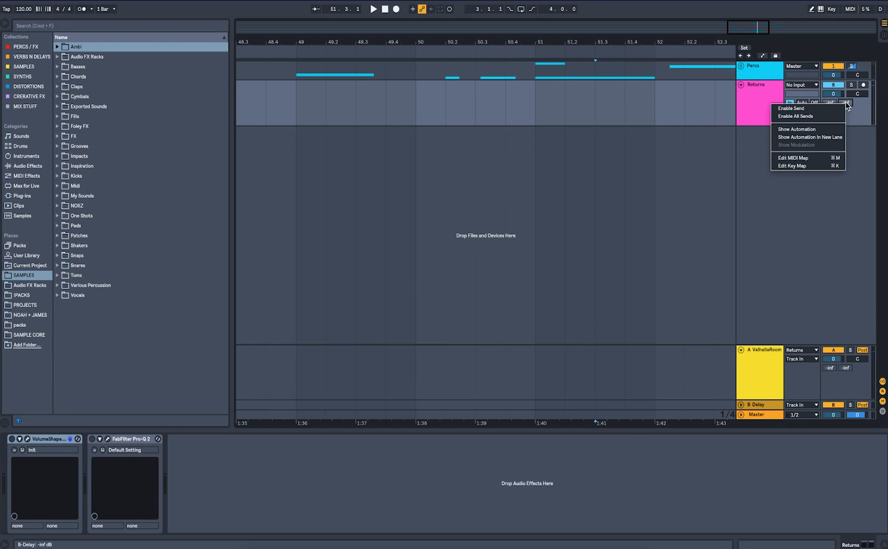
left_click(742, 157)
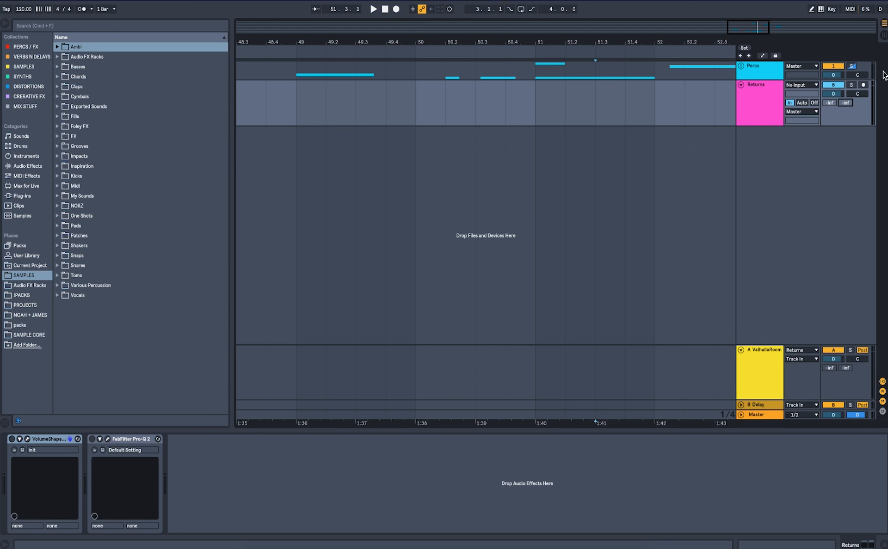
left_click(759, 370)
left_click(762, 409)
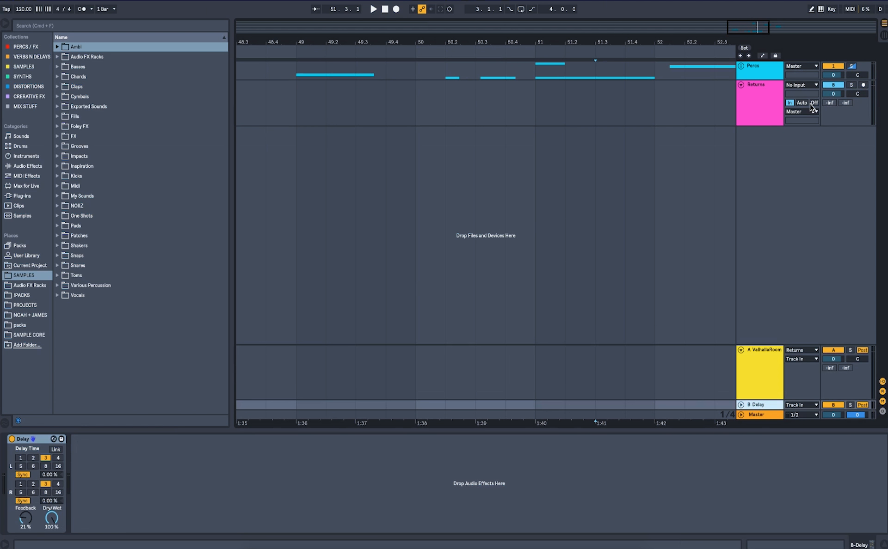
left_click(761, 102)
left_click(624, 113)
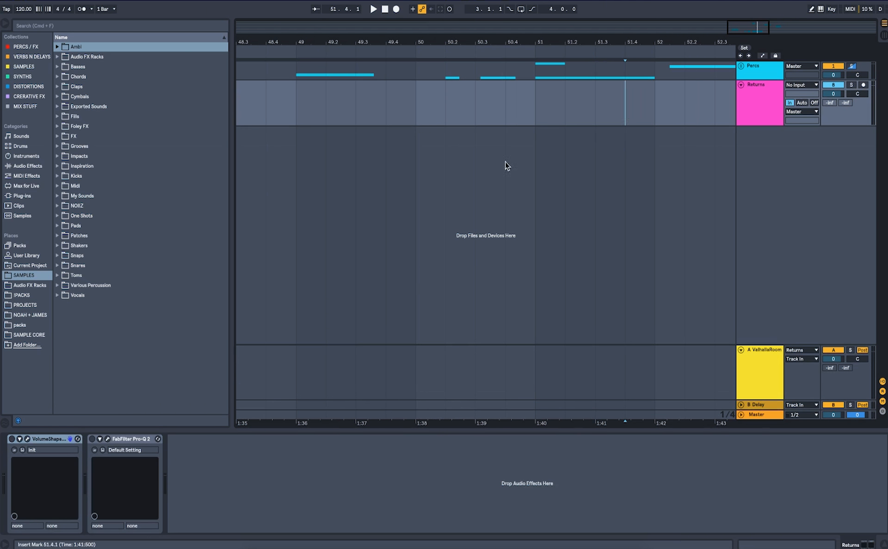
Turn on VolumeShaper on the Returns group and open its editor, then re-expand the Percs group.
left_click(15, 437)
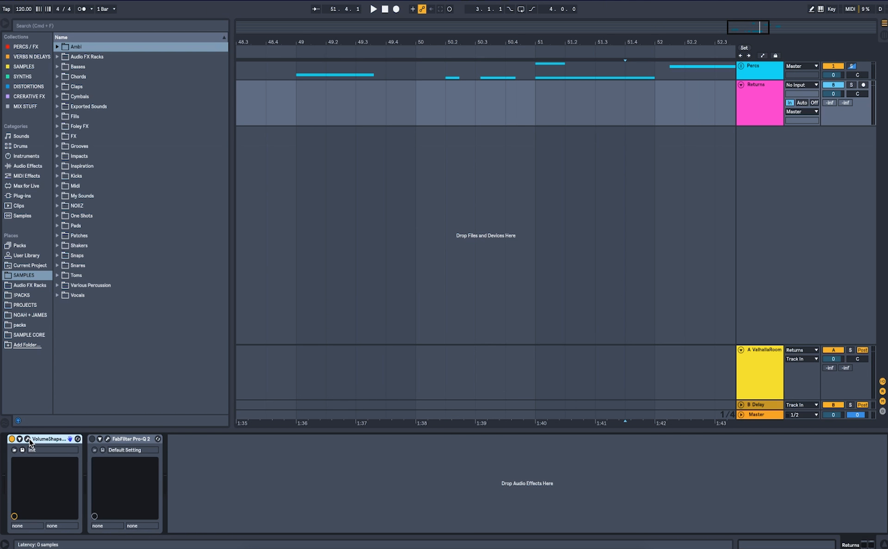
left_click(27, 439)
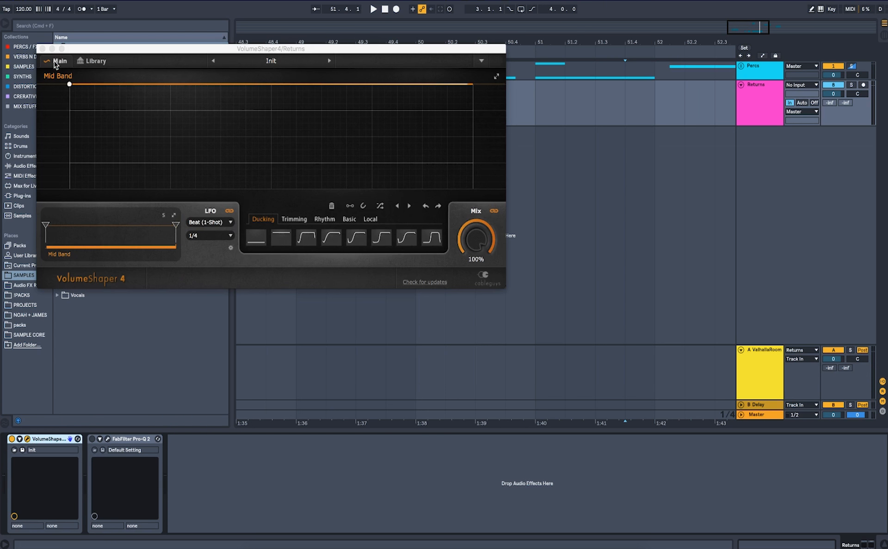
left_click(740, 66)
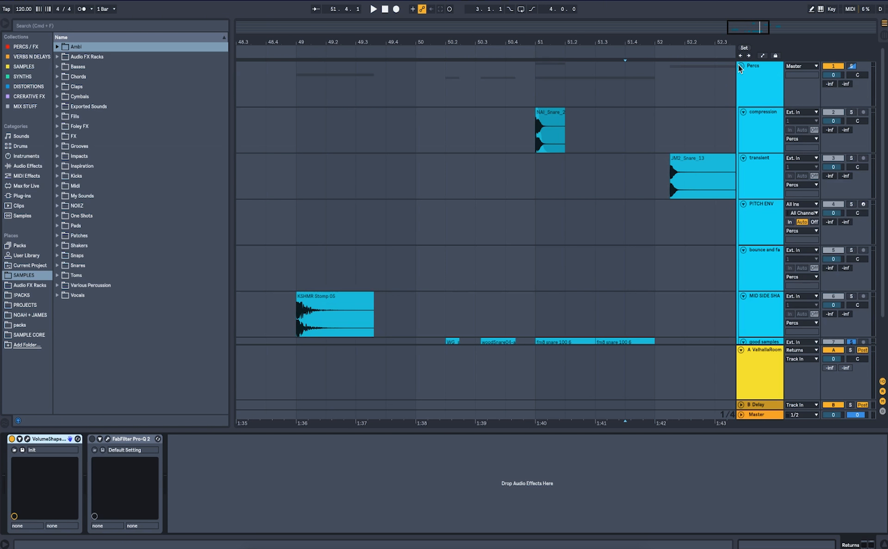